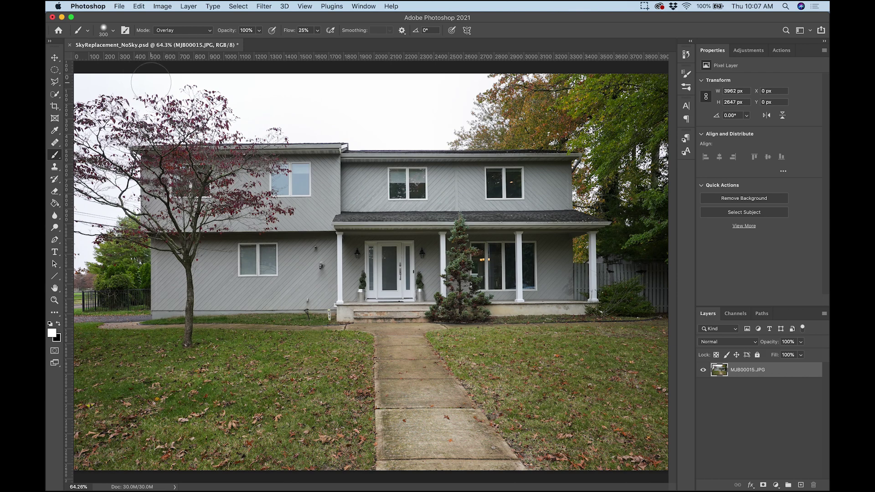
Open Edit > Sky Replacement and move its dialog off the house.
left_click(139, 6)
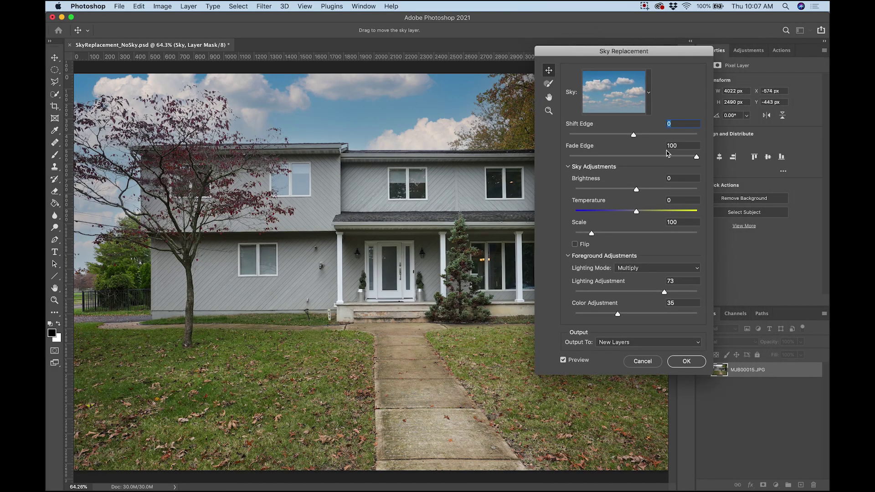
left_click(584, 53)
left_click_drag(584, 52, 646, 90)
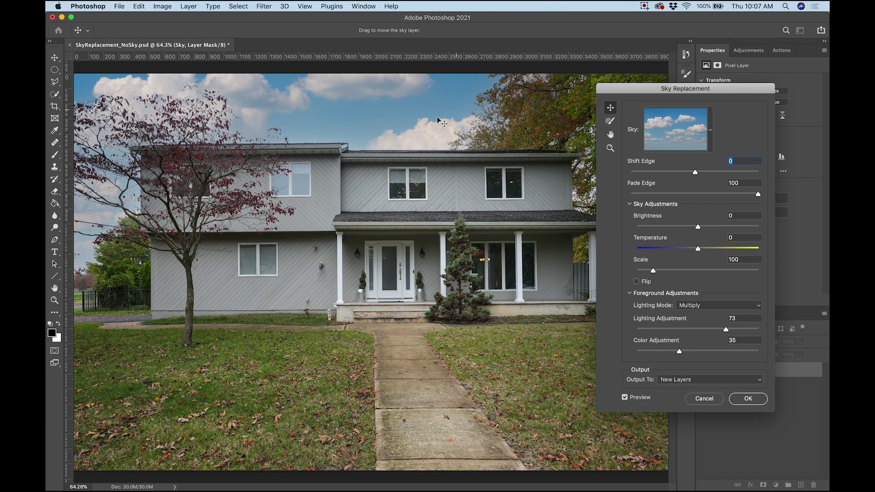
Choose a Blue Skies preset with large puffy white clouds as the new sky.
left_click(711, 135)
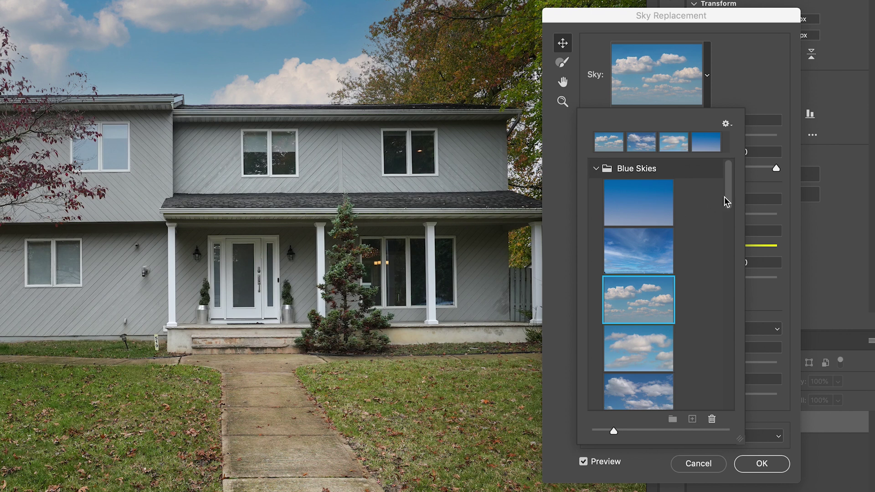
left_click_drag(726, 196, 728, 210)
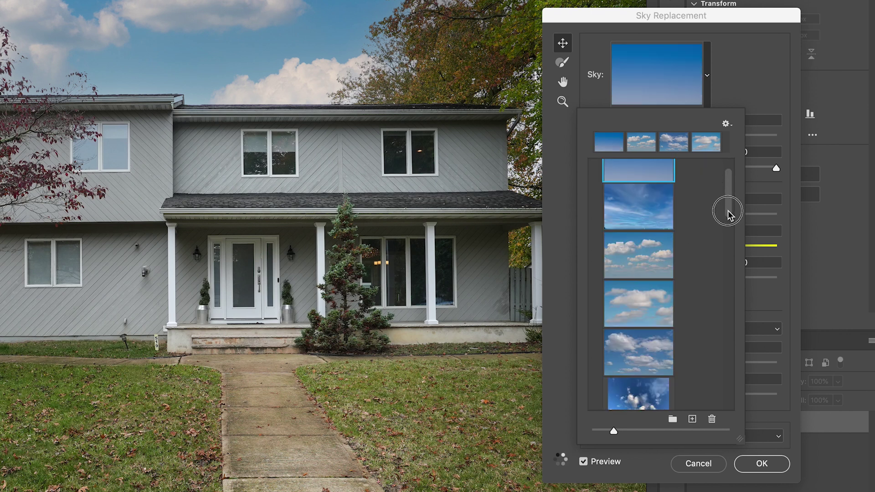
scroll(728, 214, "down", 2)
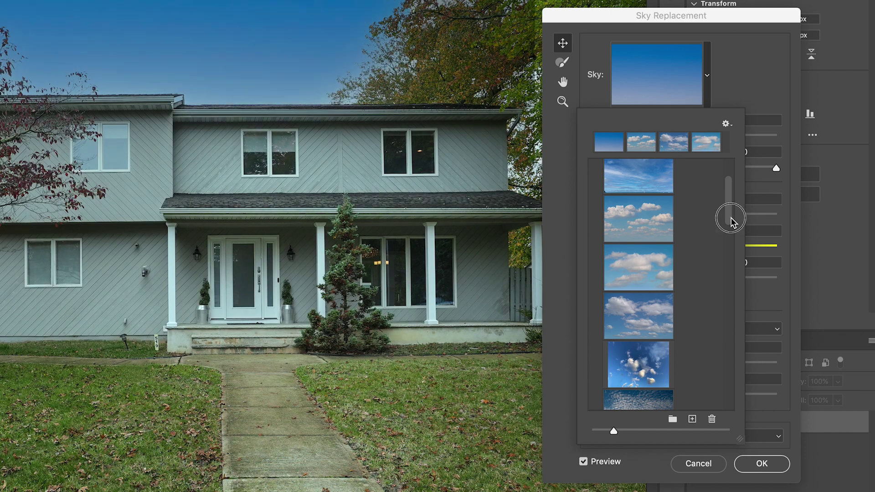
left_click_drag(733, 218, 729, 238)
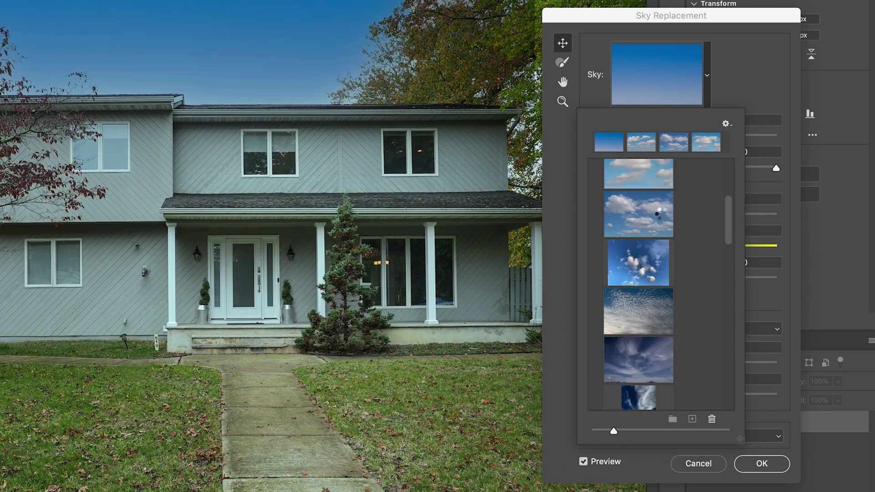
left_click(657, 213)
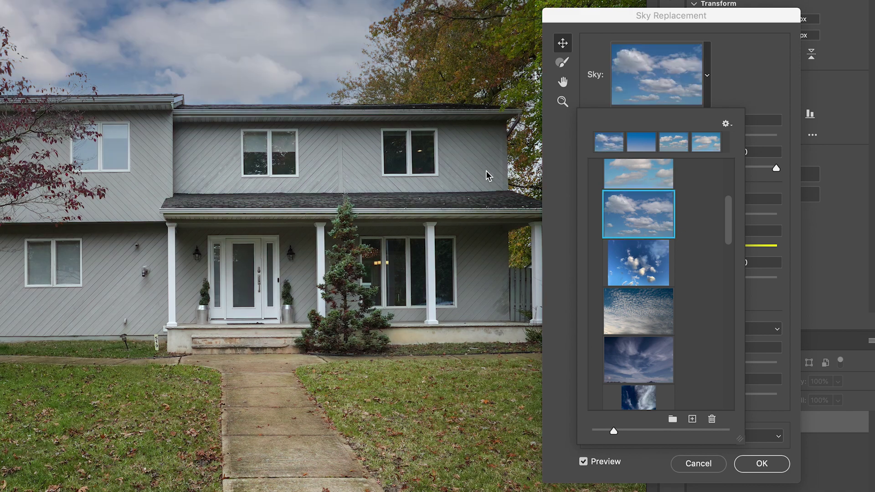
left_click_drag(729, 228, 725, 265)
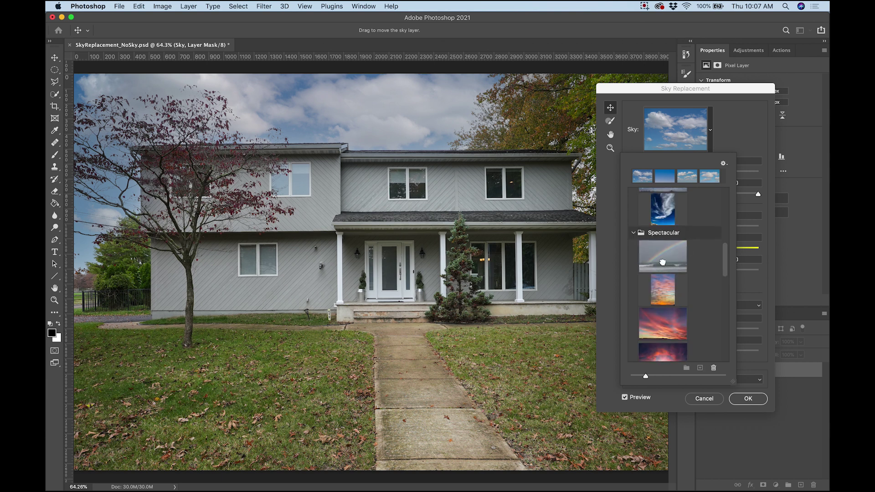
Try the rainbow Spectacular preset, then switch to the first Sunsets sky.
left_click(647, 263)
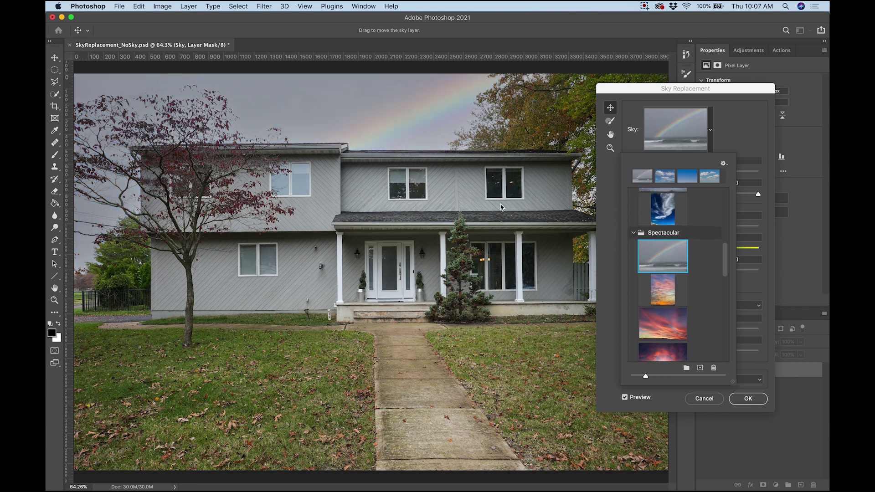
left_click_drag(725, 269, 730, 305)
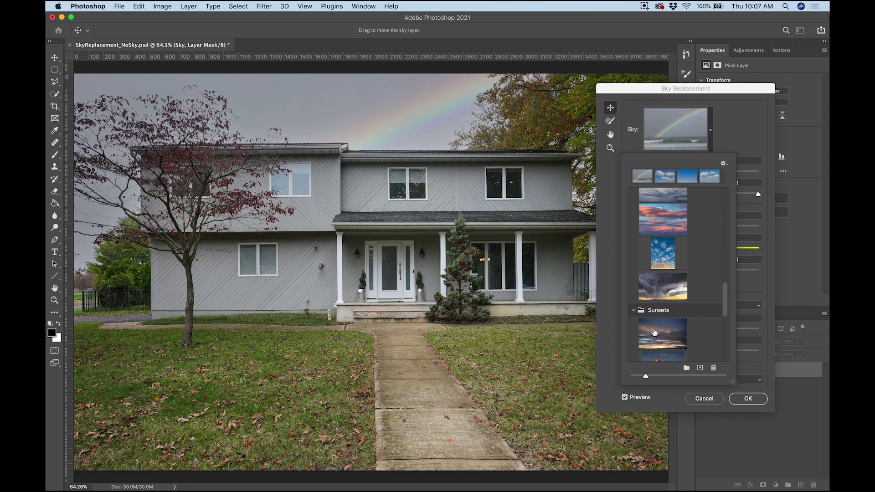
left_click(644, 335)
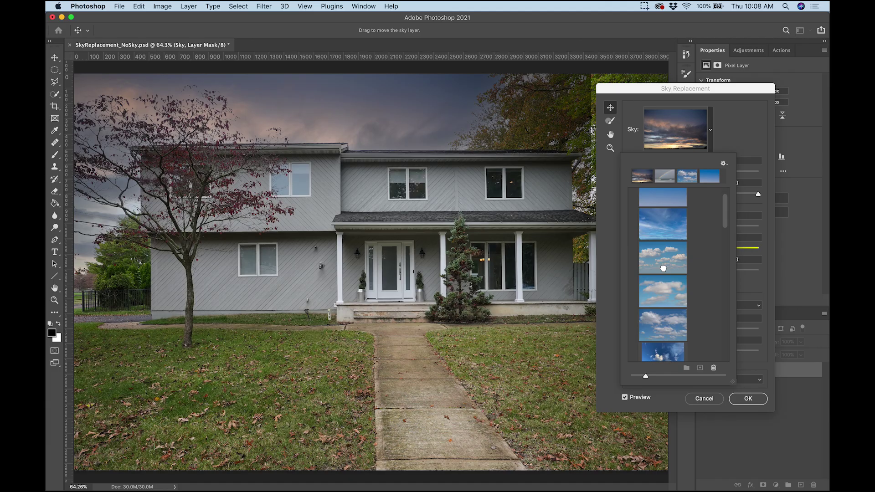
Switch back to cloudy Blue Skies, trying the third cloudy preset.
left_click(663, 270)
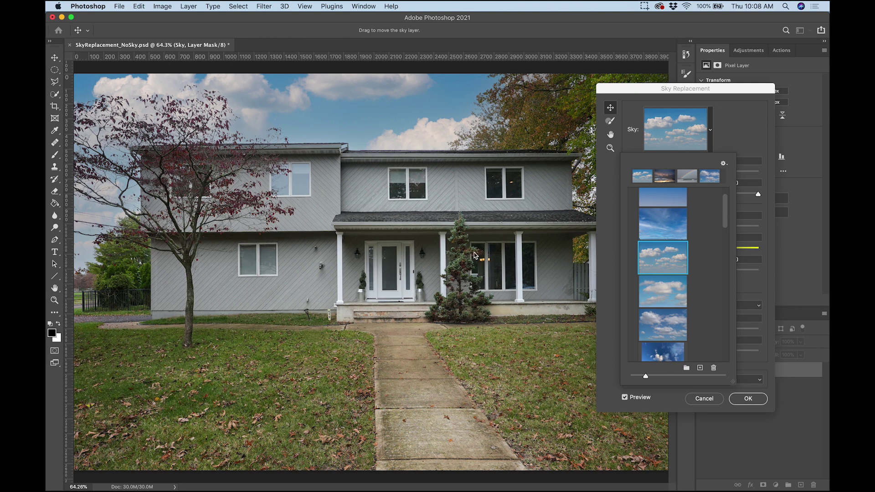
left_click(728, 224)
scroll(728, 224, "down", 1)
left_click_drag(728, 225, 728, 227)
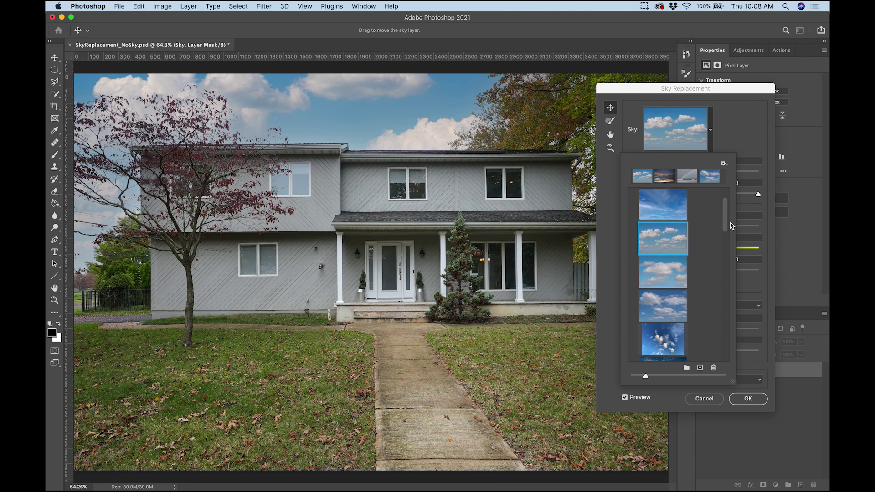
left_click(655, 282)
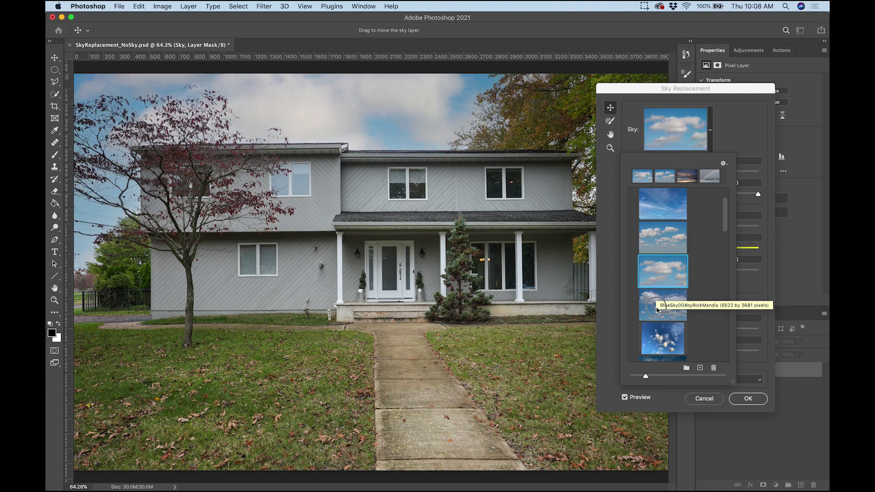
Reopen the sky preset list and pick the fifth Blue Skies preset.
left_click(667, 138)
left_click(666, 137)
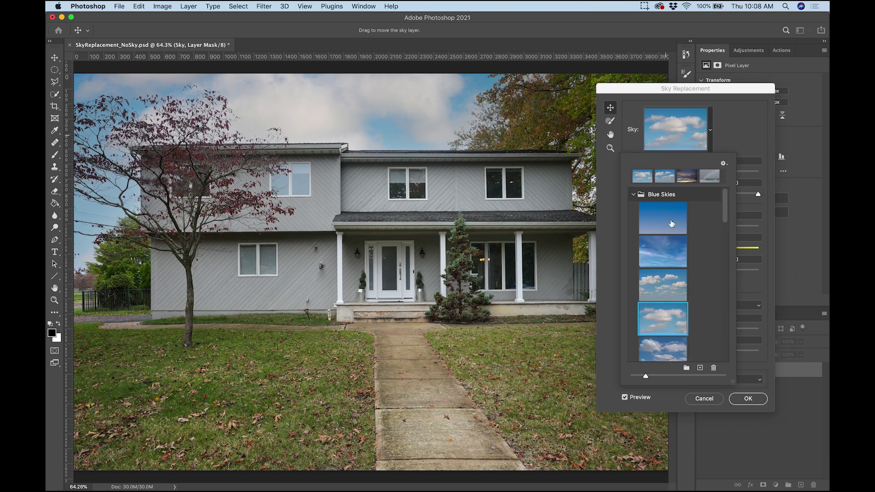
left_click(661, 348)
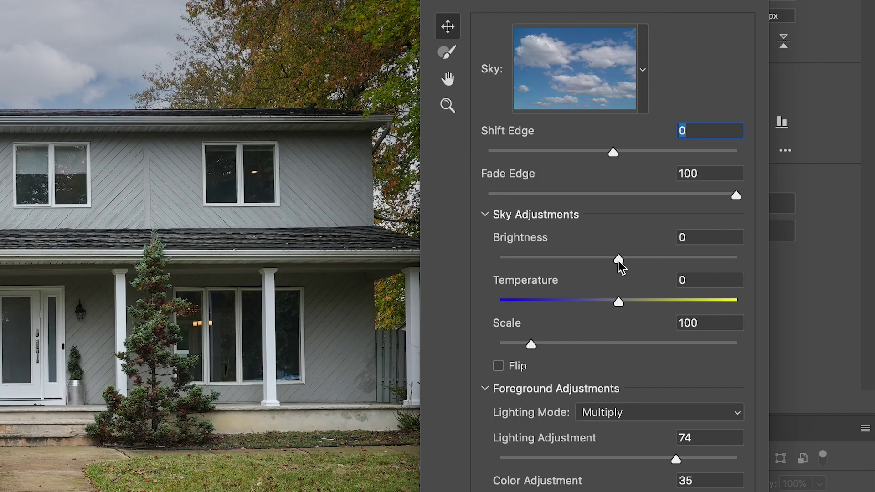
Darken the replacement sky to Brightness -3.
left_click_drag(698, 227, 700, 227)
left_click_drag(622, 261, 614, 265)
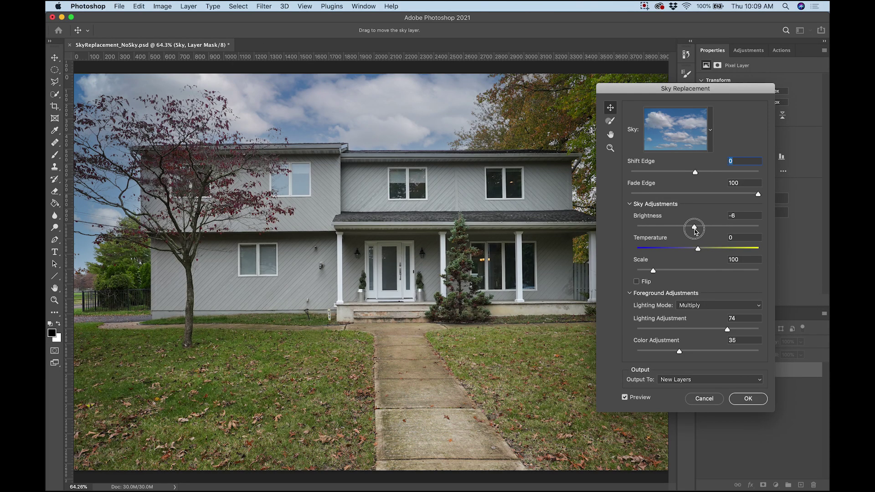
left_click_drag(696, 232, 695, 232)
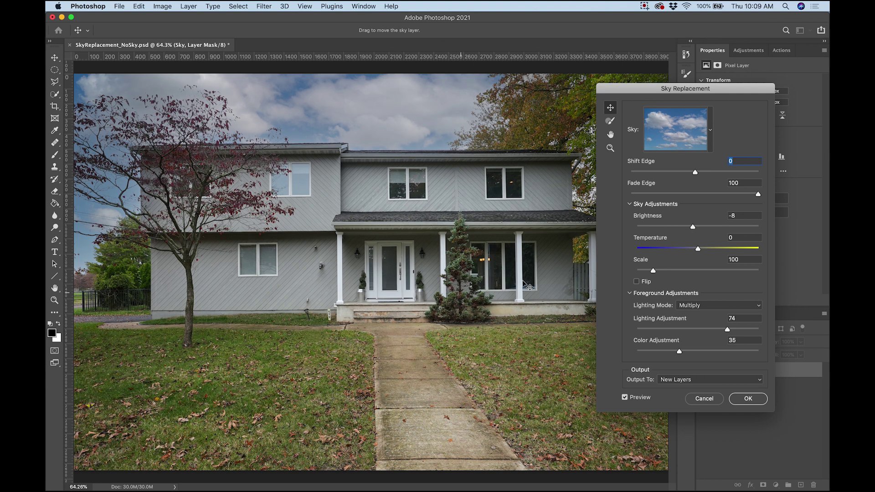
left_click_drag(693, 229, 697, 230)
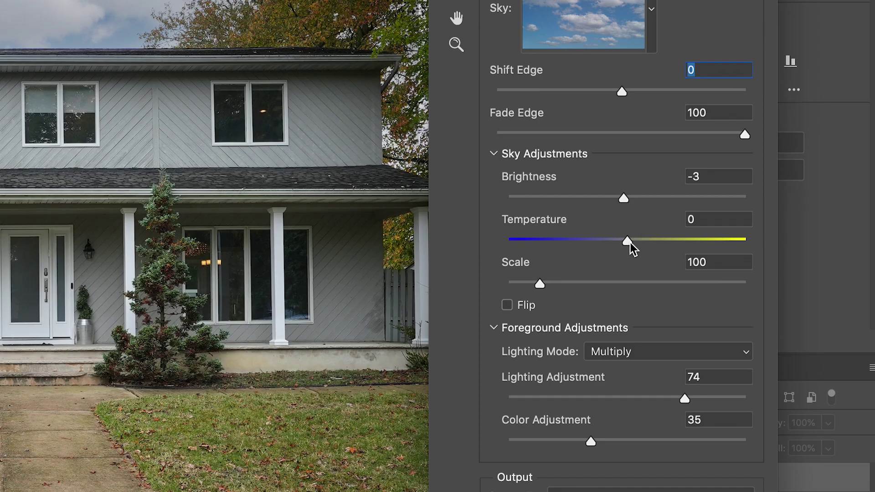
Warm the sky to Temperature 12 and enlarge it slightly to scale 110.
left_click_drag(699, 249, 701, 248)
left_click_drag(633, 242, 639, 245)
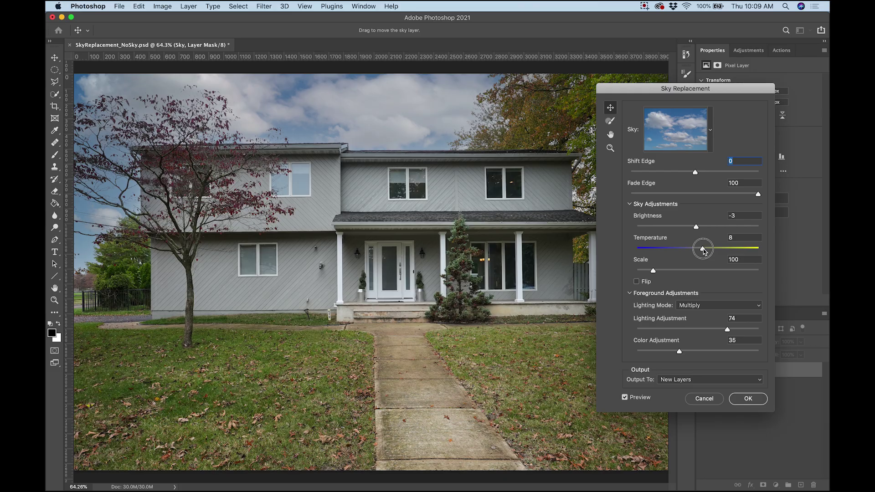
left_click_drag(705, 252, 711, 250)
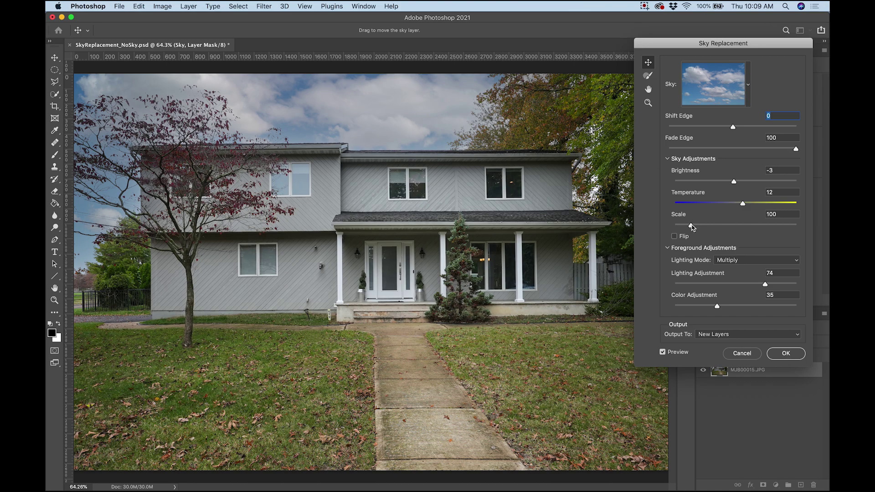
left_click_drag(692, 227, 694, 225)
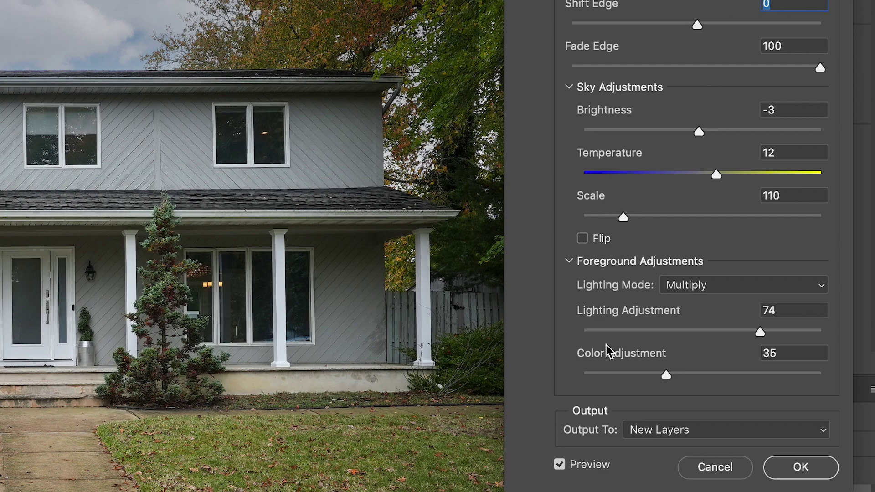
Enlarge the sky scale to 115 and reposition the clouds behind the house with Sky Move.
left_click_drag(622, 218, 621, 219)
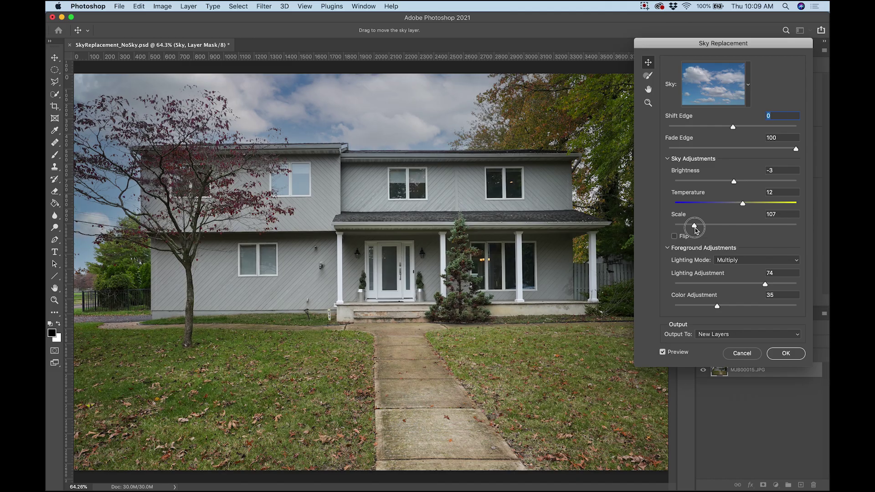
left_click_drag(695, 227, 697, 228)
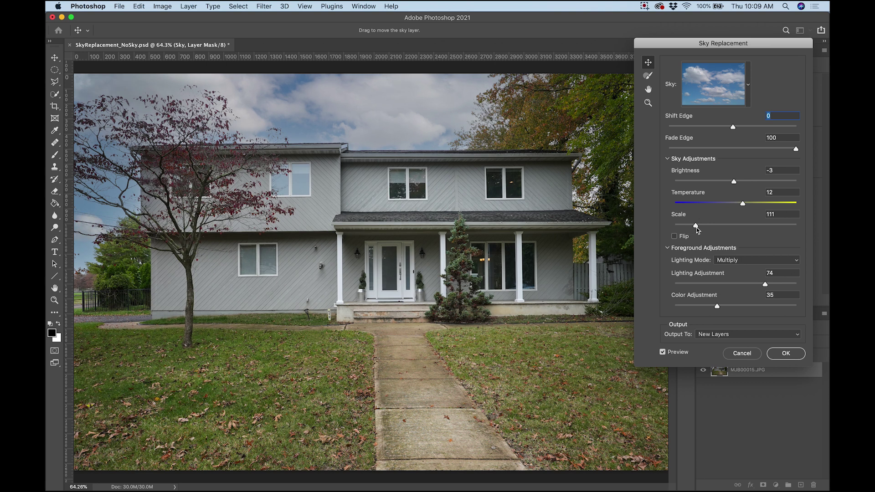
left_click(649, 64)
left_click_drag(363, 127, 385, 96)
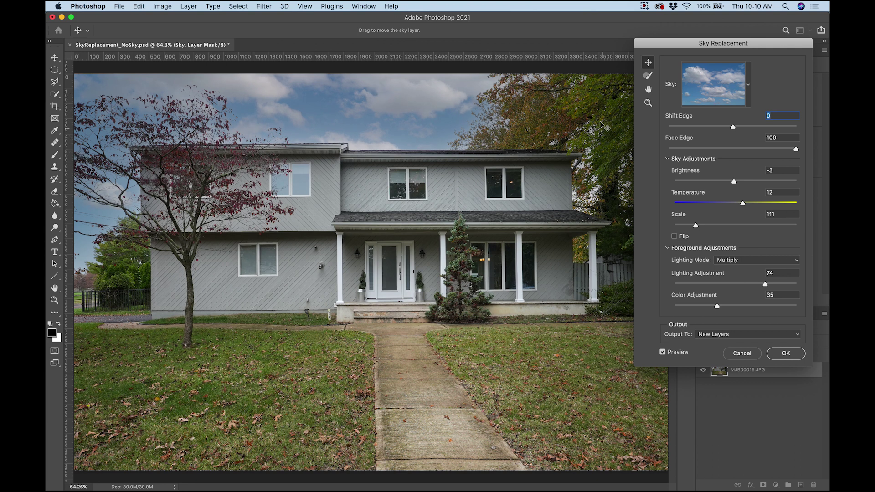
mouse_move(525, 109)
left_mouse_down()
mouse_move(525, 93)
mouse_move(524, 115)
left_mouse_up()
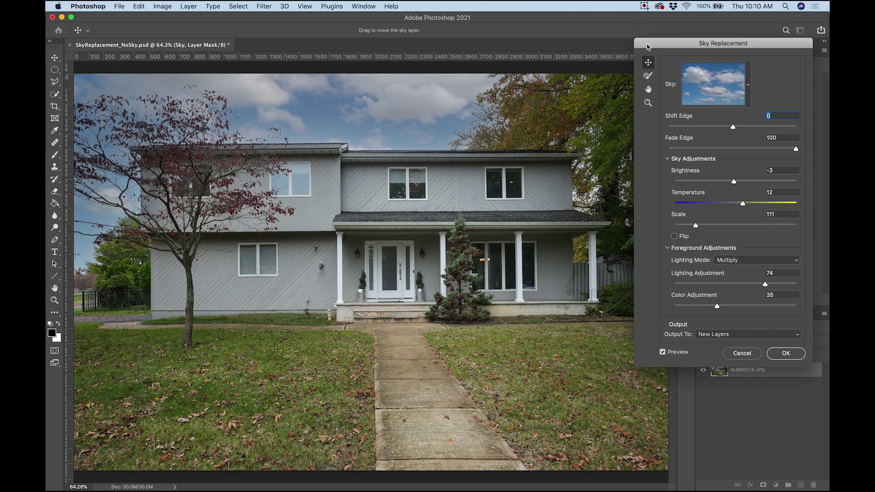
left_click_drag(647, 44, 699, 86)
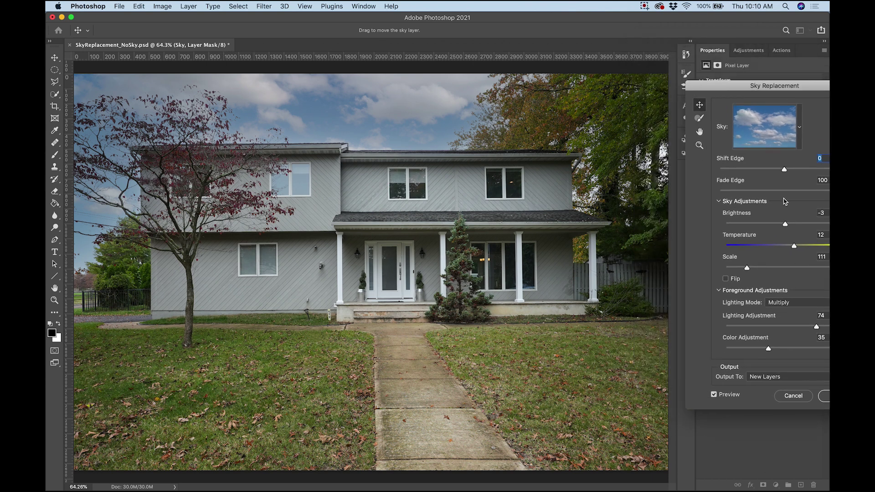
left_click_drag(747, 268, 751, 270)
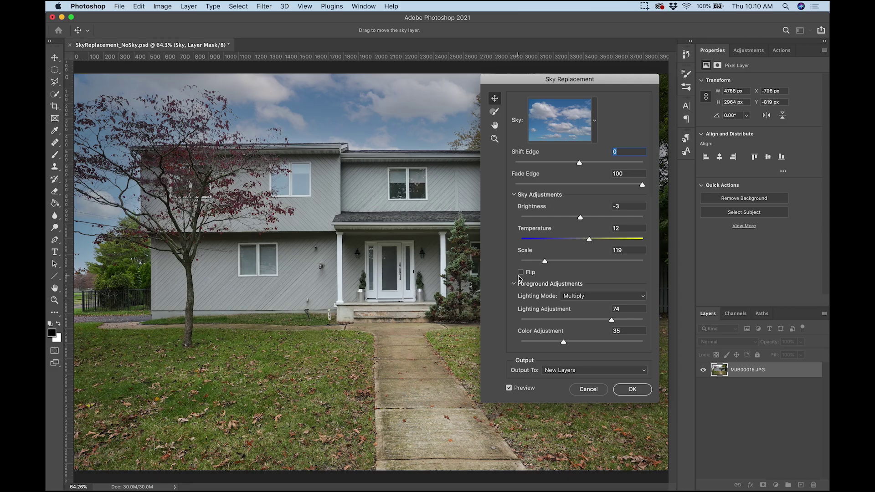
Shift the clouds up and left behind the house, keep Flip off, and move the dialog aside.
left_click_drag(369, 149, 377, 143)
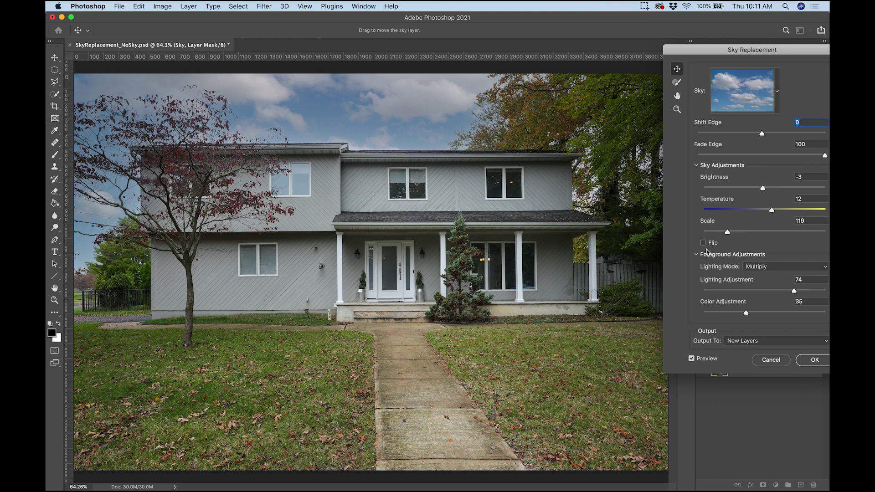
left_click_drag(452, 185, 380, 132)
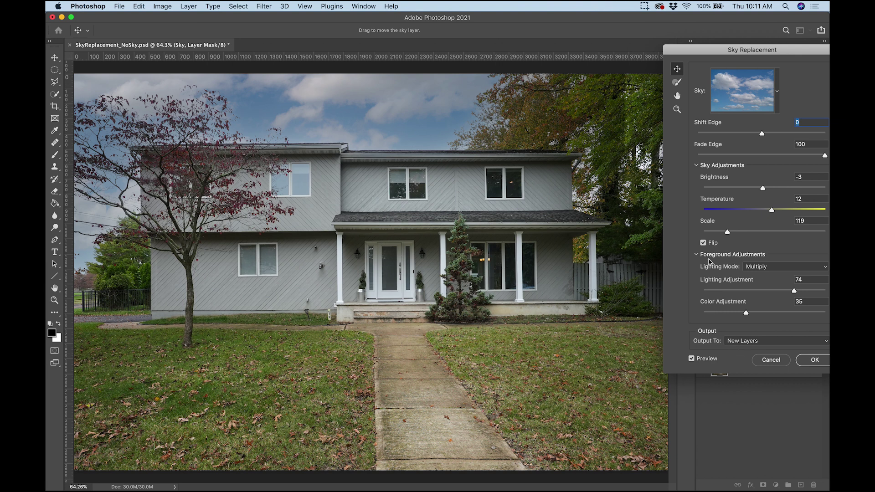
left_click(705, 243)
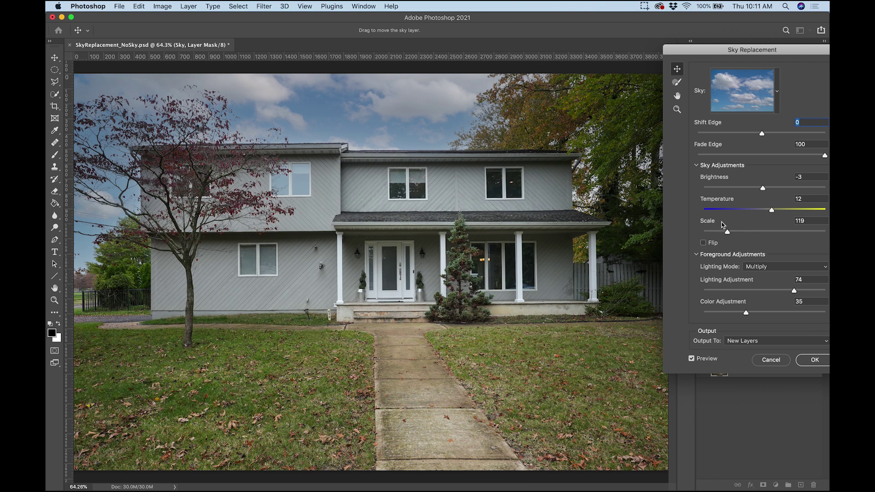
left_click_drag(730, 51, 562, 69)
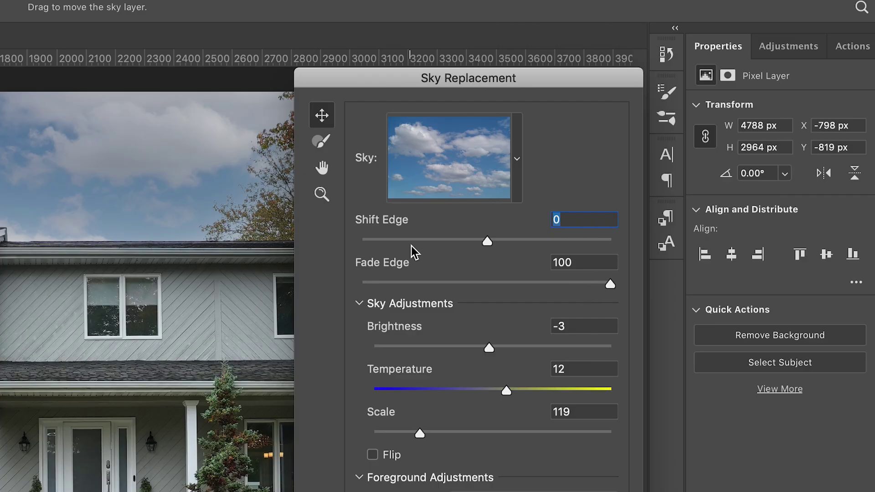
Zoom in on the tree branches and pull Shift Edge in to -24.
key("z")
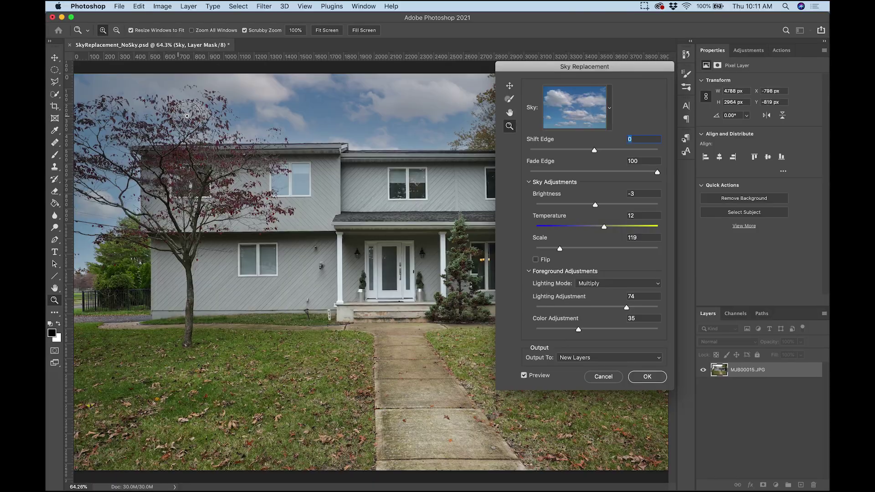
left_click_drag(218, 115, 379, 200)
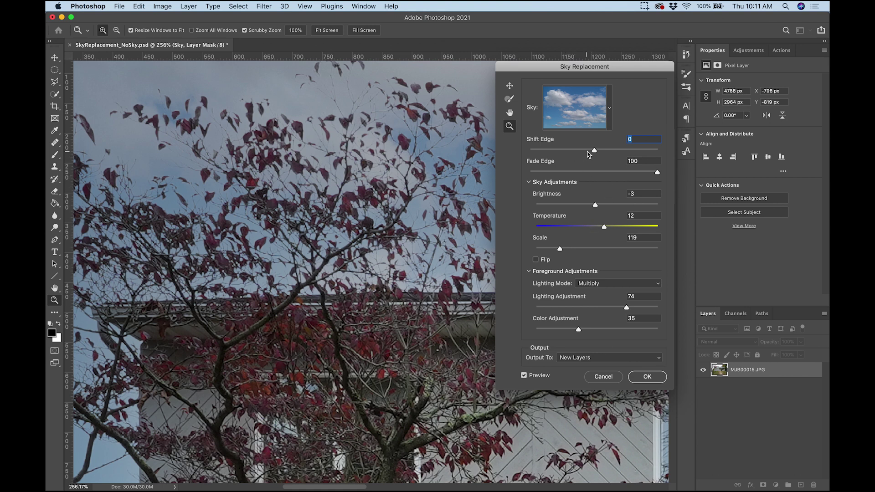
left_click_drag(593, 151, 584, 154)
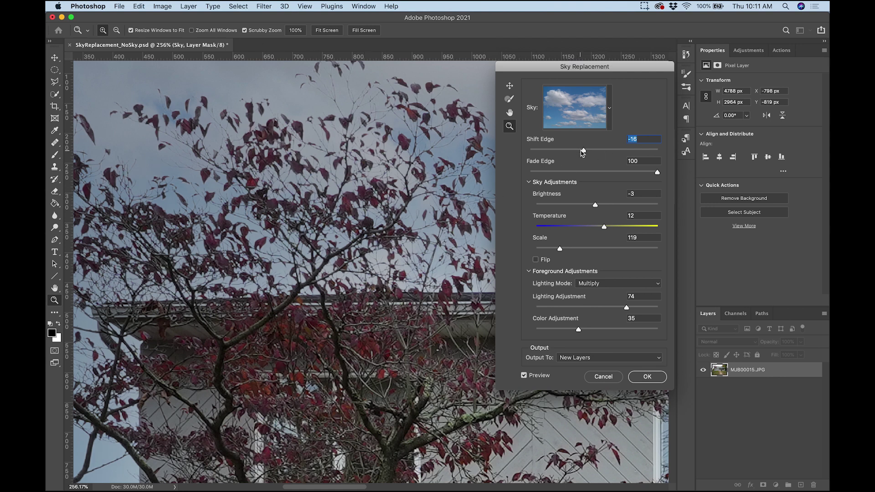
left_click_drag(582, 150, 580, 150)
Zoom back out to the roofline and lower Fade Edge to 68.
left_click_drag(228, 196, 219, 178)
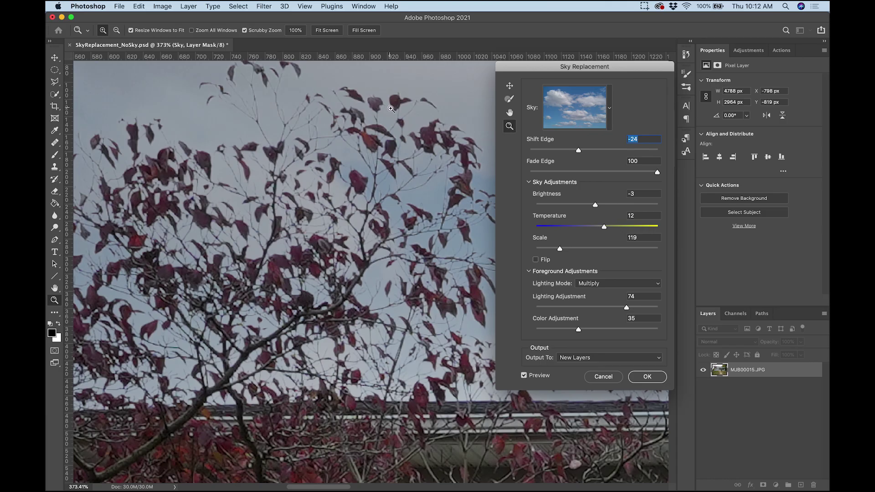
left_click_drag(377, 174, 350, 139)
left_click_drag(435, 223, 222, 174)
left_click_drag(657, 172, 651, 171)
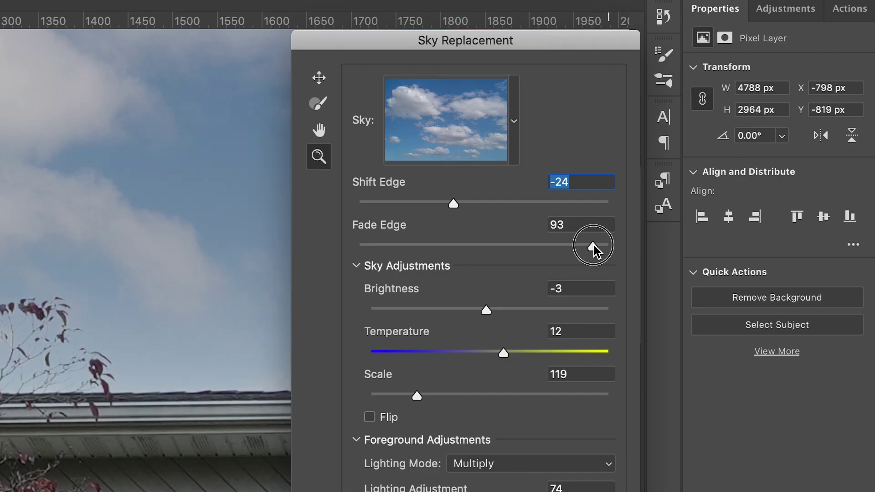
left_click_drag(594, 246, 533, 251)
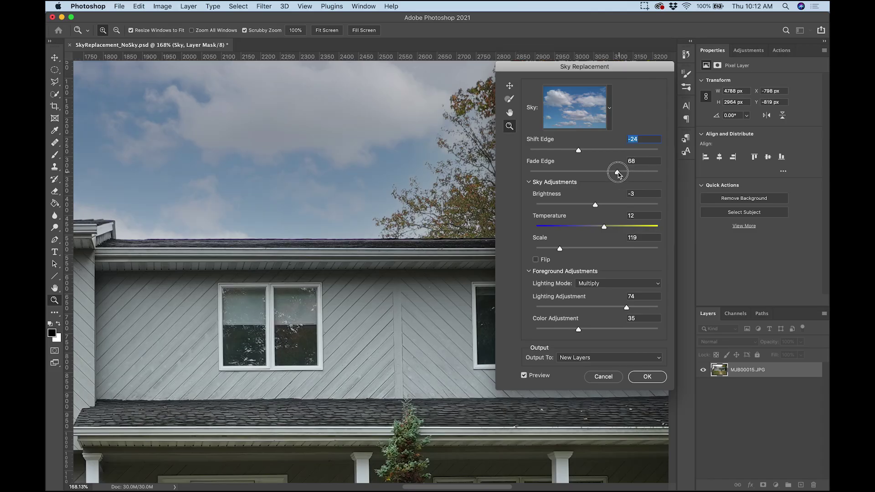
left_click_drag(619, 175, 618, 174)
Lower Fade Edge to 63 and toggle Preview off and on to compare.
left_click_drag(617, 173, 611, 174)
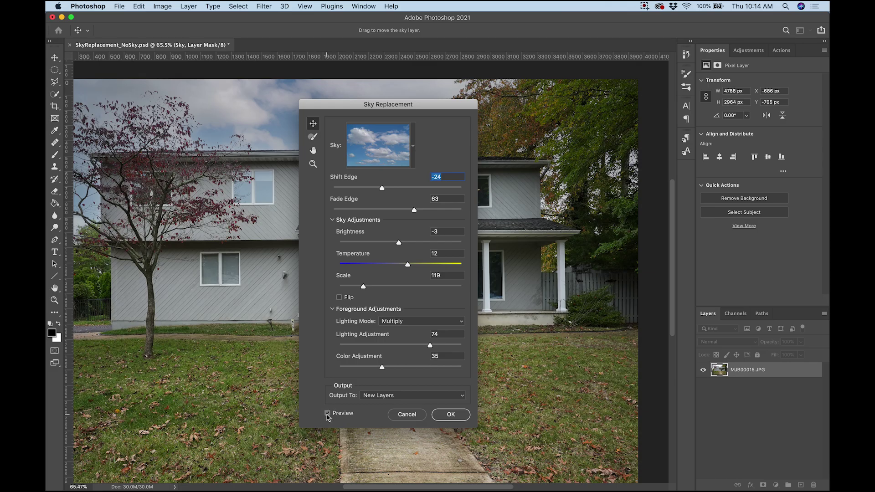
left_click(277, 388)
left_click(278, 388)
left_click(328, 413)
left_click(327, 413)
Lower the foreground Lighting Adjustment step by step down to 39.
left_click_drag(430, 346, 421, 349)
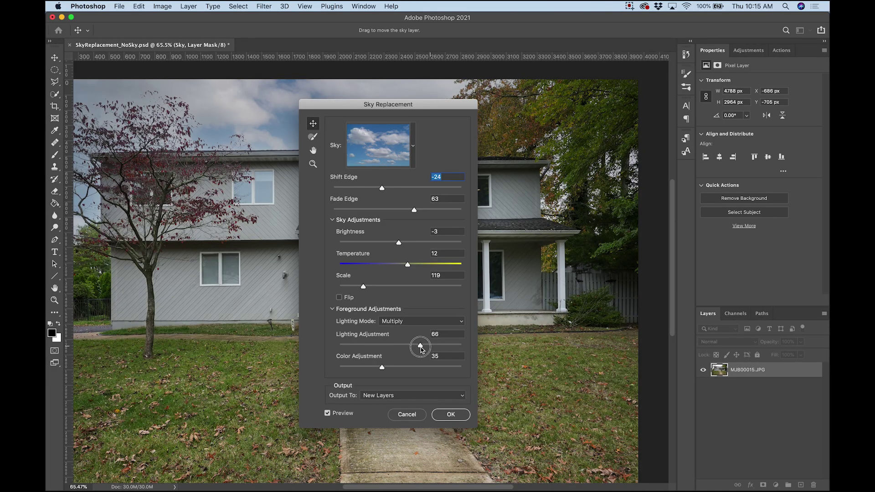
left_click_drag(422, 350, 397, 351)
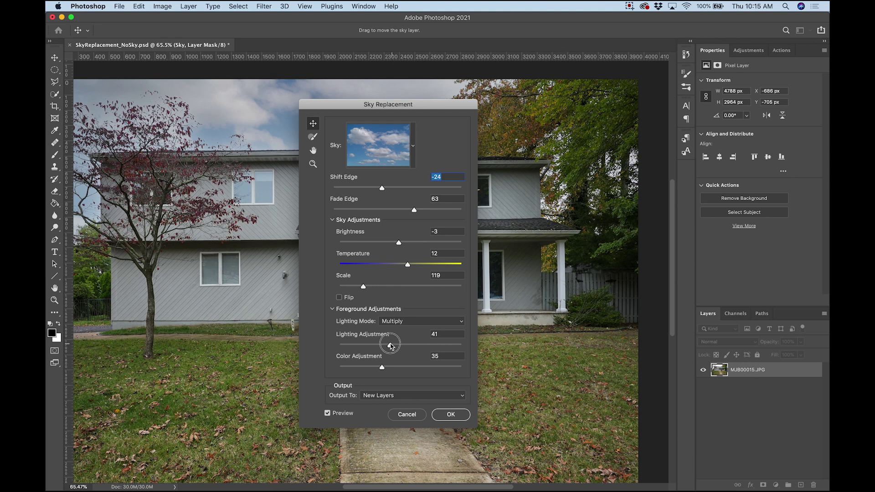
left_click_drag(388, 347, 383, 346)
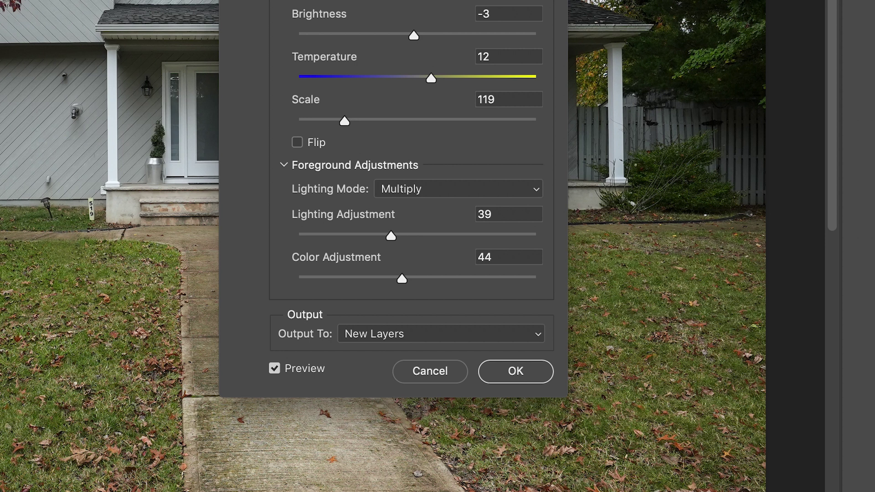
left_click(427, 339)
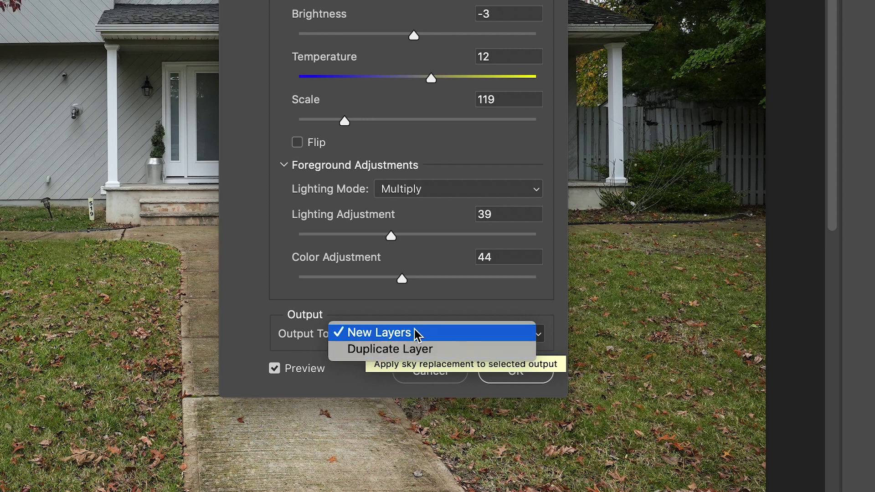
left_click(376, 337)
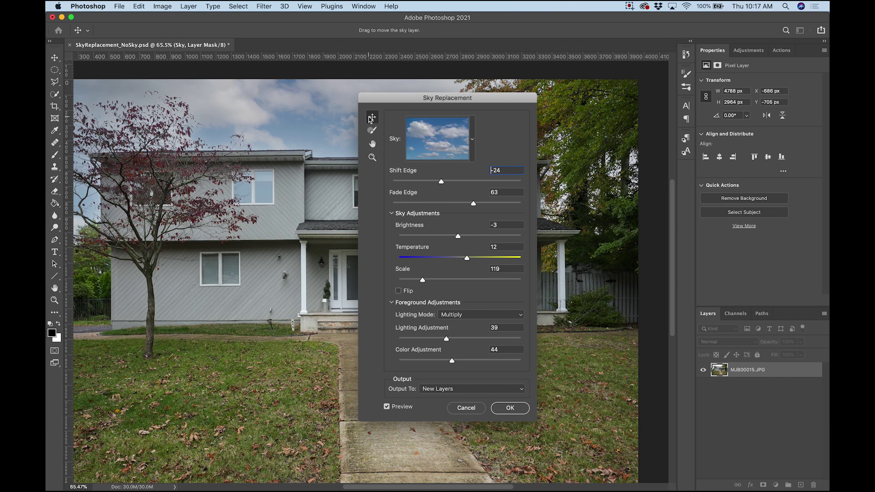
Move the dialog off the house front and zoom in on the roof eave.
left_click_drag(396, 105, 525, 117)
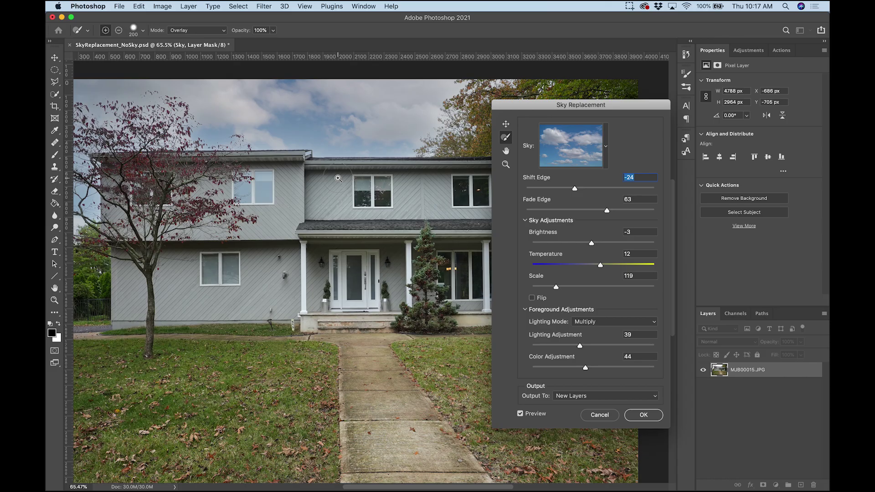
key("z")
left_click(632, 399)
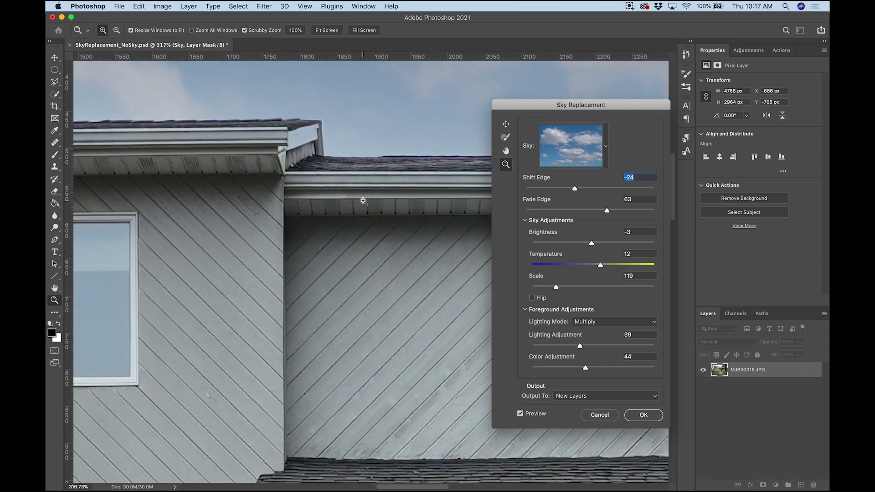
left_click(117, 31)
Paint the gable, lower and upper fascia with the Sky Brush to restore white trim.
left_click(507, 137)
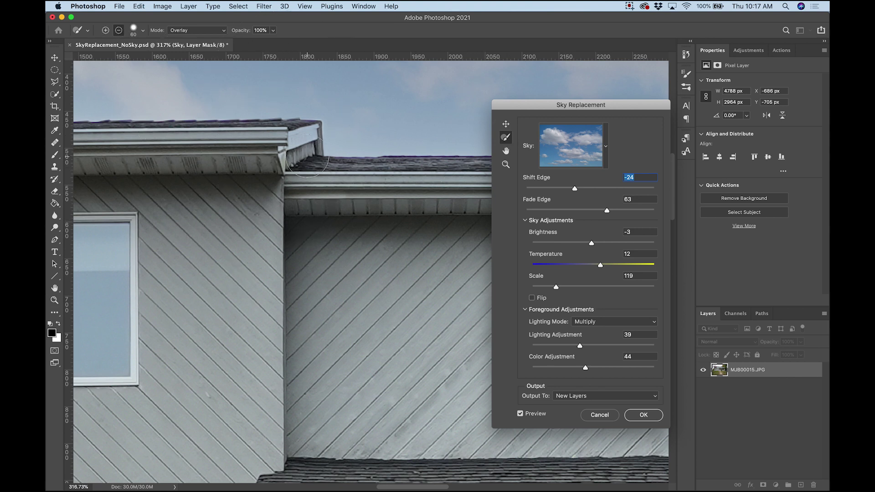
left_click_drag(293, 149, 305, 148)
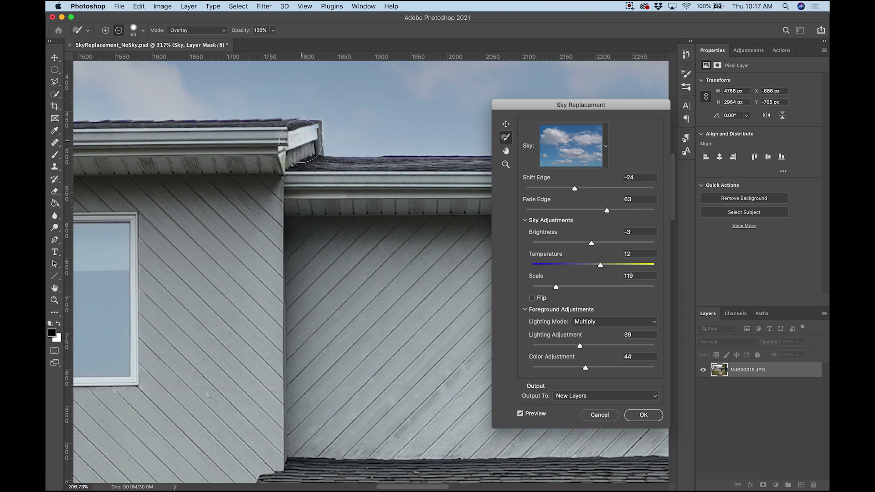
mouse_move(288, 180)
left_mouse_down()
mouse_move(353, 190)
mouse_move(428, 182)
left_mouse_up()
mouse_move(244, 146)
left_mouse_down()
mouse_move(194, 152)
mouse_move(260, 150)
mouse_move(171, 146)
left_mouse_up()
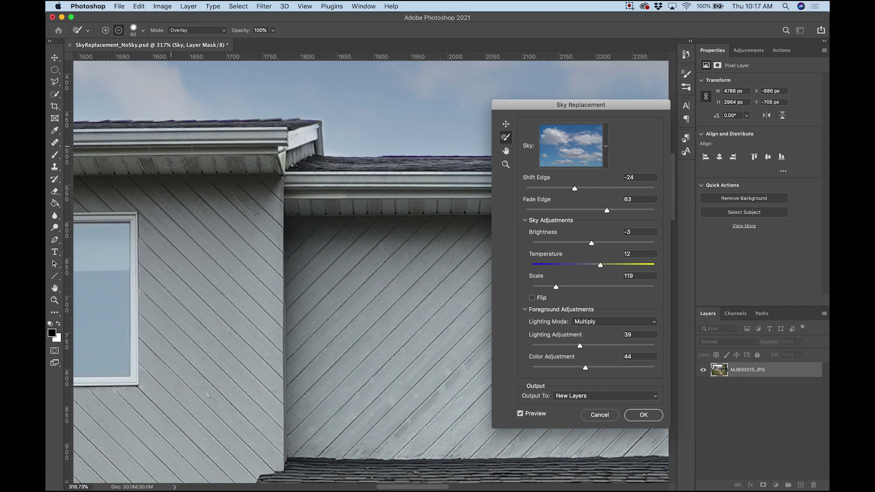
Enlarge the Sky Brush to 80 and bring the red-leaved tree into view.
left_click_drag(228, 149, 362, 152)
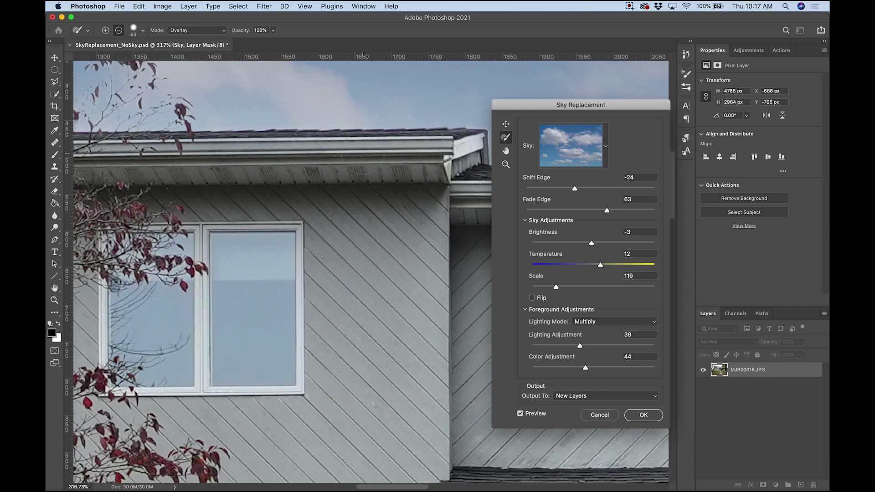
scroll(363, 154, "down", 2)
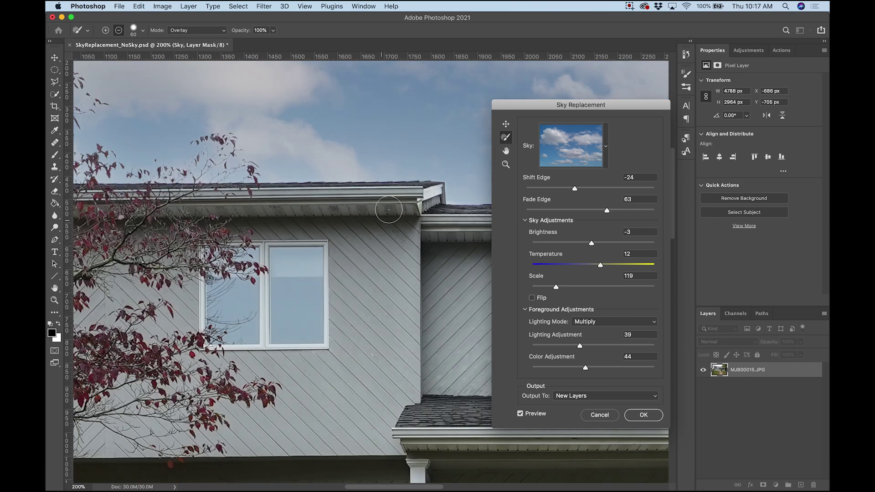
key("bracketright")
key("bracketright")
left_click_drag(220, 202, 329, 166)
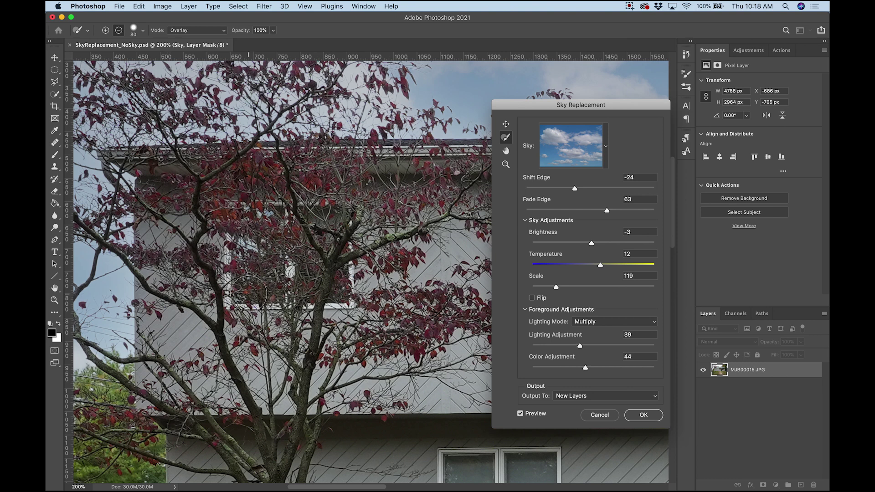
Set the sky brush to Normal mode and inspect the new sky along the whole roofline.
left_click(223, 31)
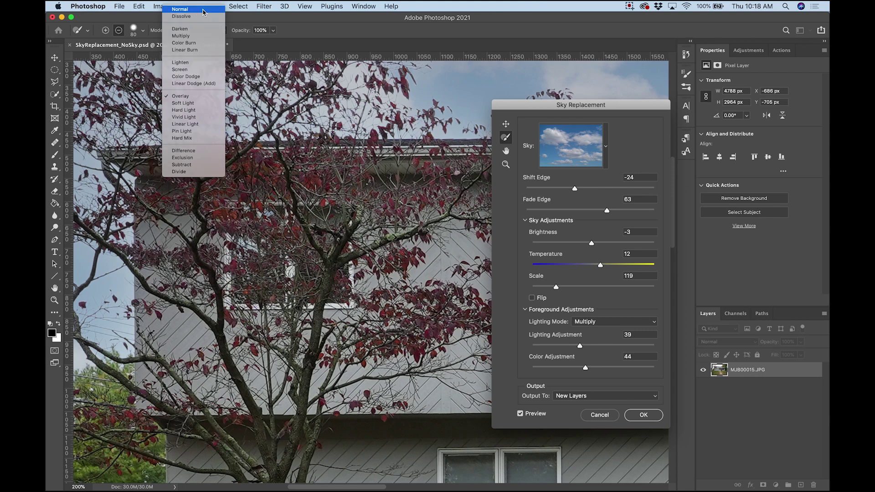
left_click(204, 13)
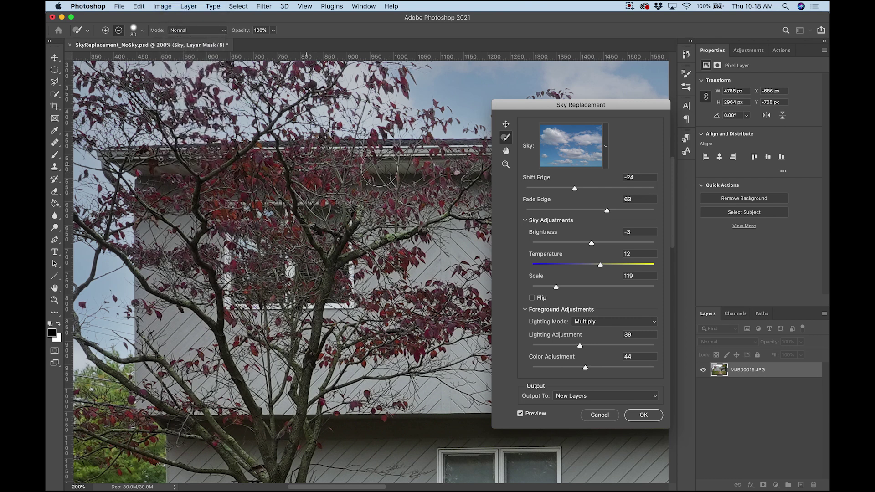
mouse_move(421, 173)
left_mouse_down()
mouse_move(219, 195)
mouse_move(87, 181)
left_mouse_up()
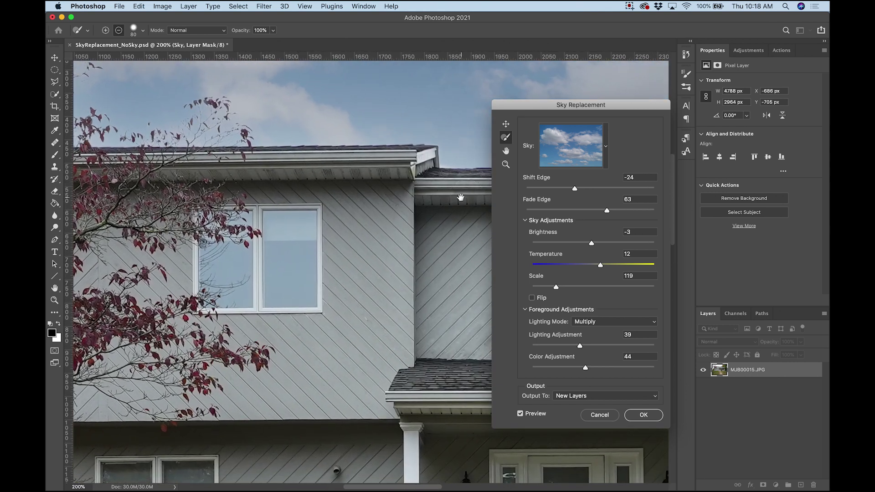
left_click_drag(461, 197, 260, 209)
key("super+minus")
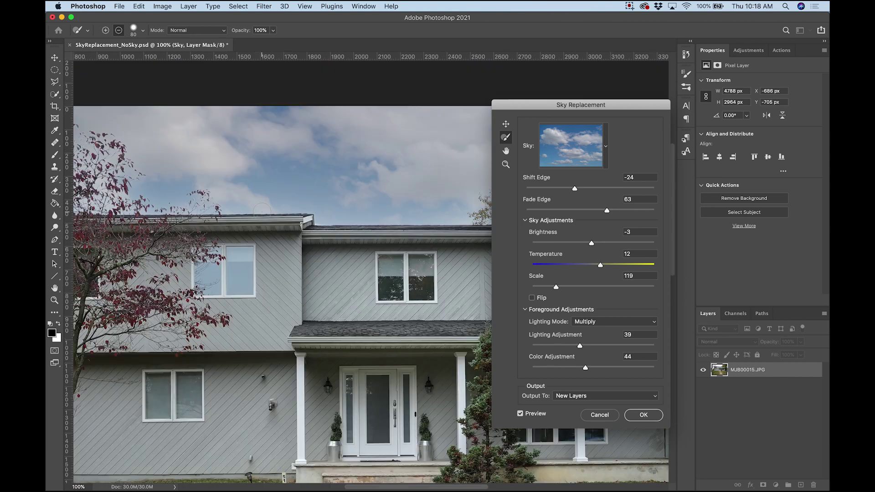
left_click_drag(308, 220, 171, 222)
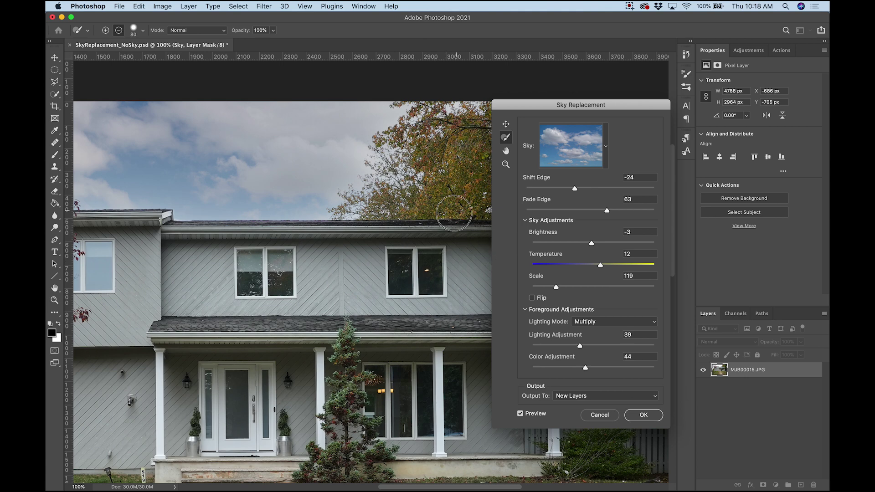
left_click_drag(449, 253, 420, 131)
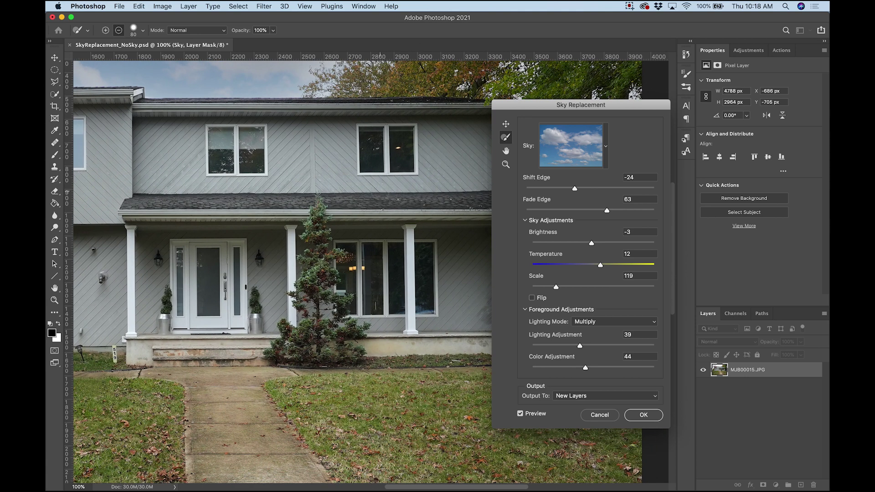
key("super+0")
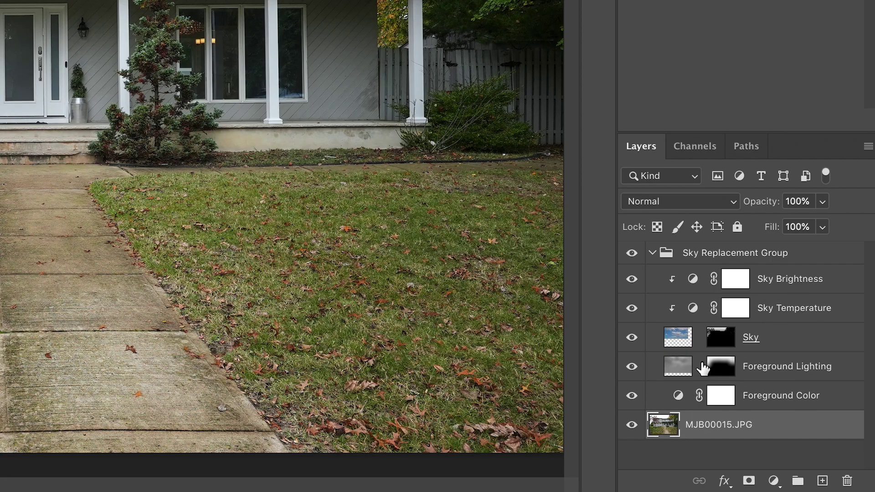
Expand the Sky Replacement Group, review the Sky Brightness slider, and select the Sky layer's mask.
left_click(653, 253)
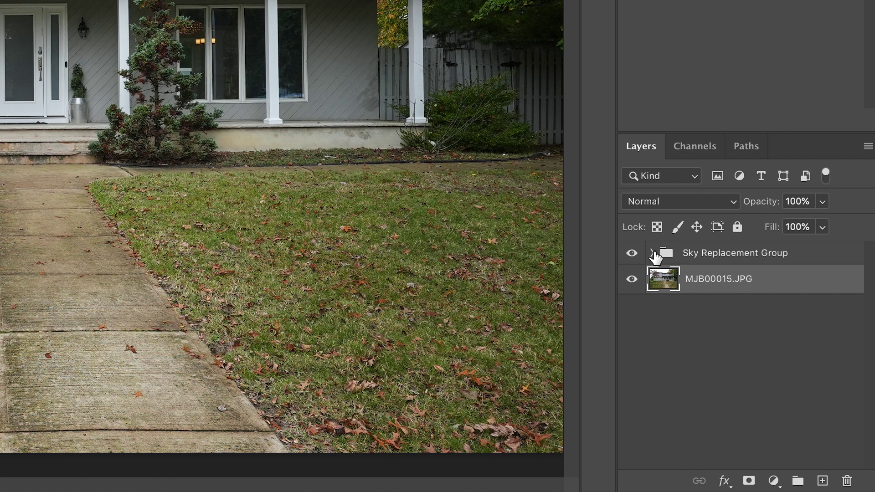
left_click(653, 253)
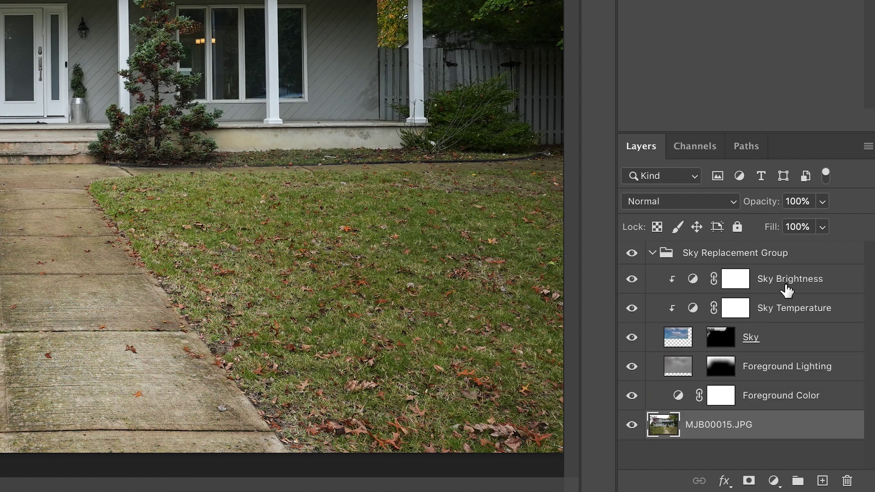
left_click(693, 279)
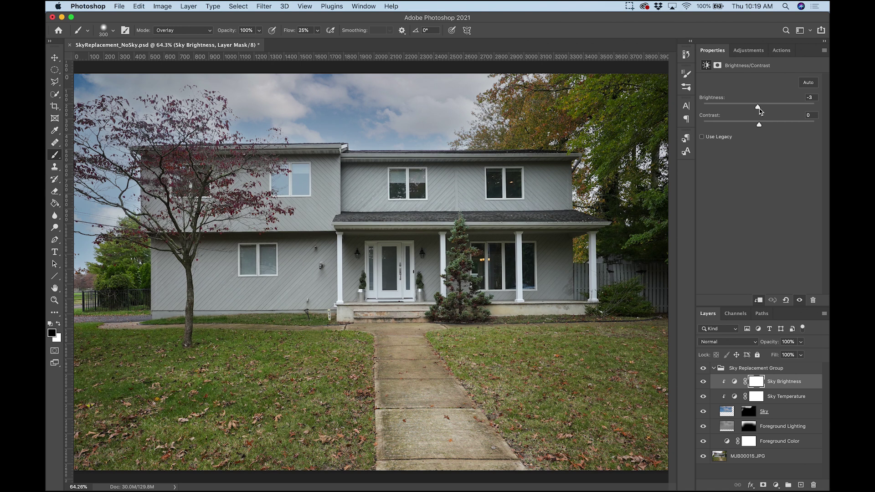
mouse_move(757, 109)
left_mouse_down()
mouse_move(764, 108)
mouse_move(757, 114)
left_mouse_up()
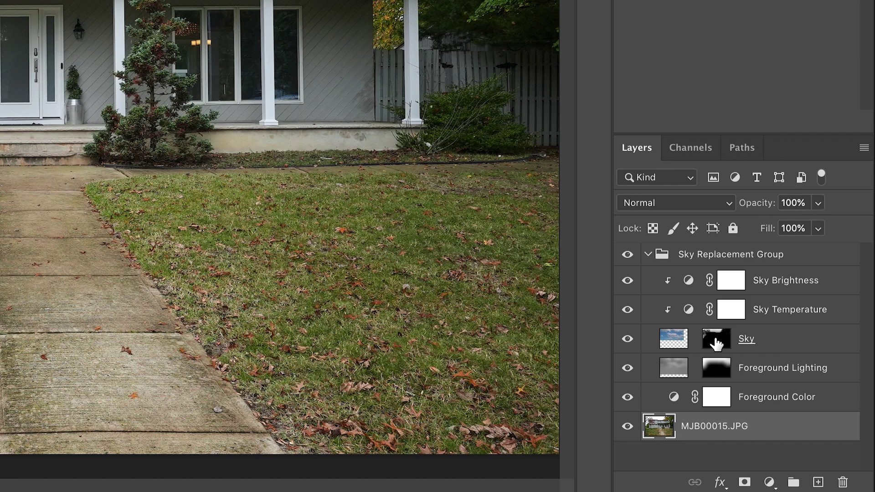
left_click(731, 341)
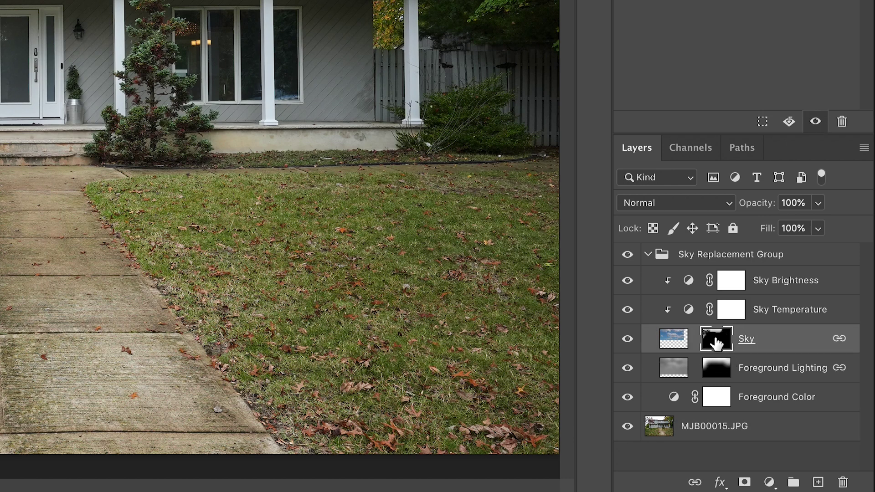
Show the Sky layer mask alone, keep the brush in Overlay mode, and zoom into the roofline.
left_click(716, 342, "alt")
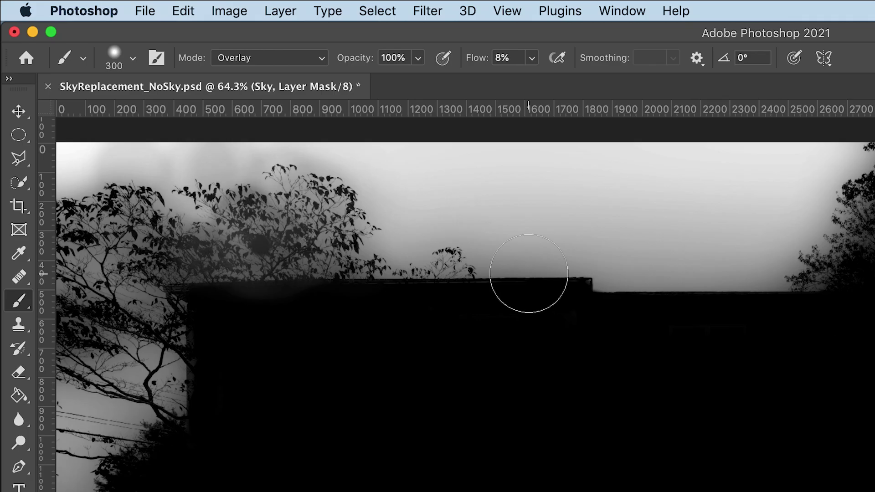
left_click(247, 56)
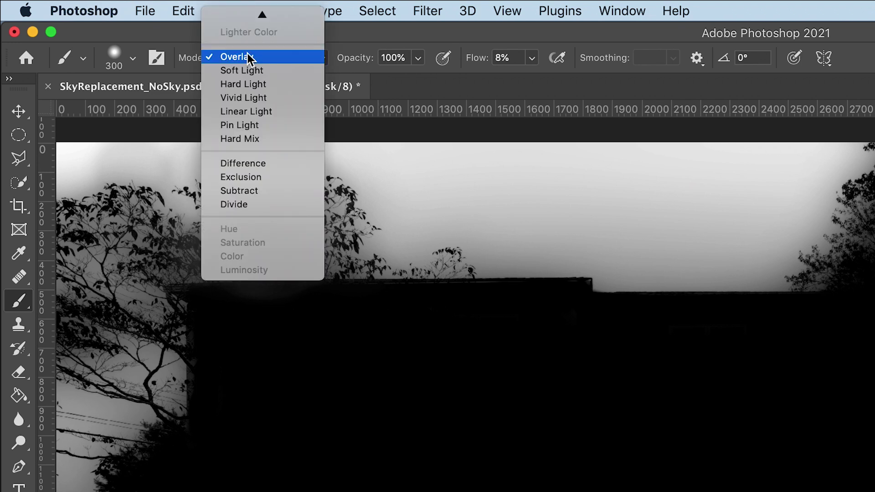
left_click(248, 56)
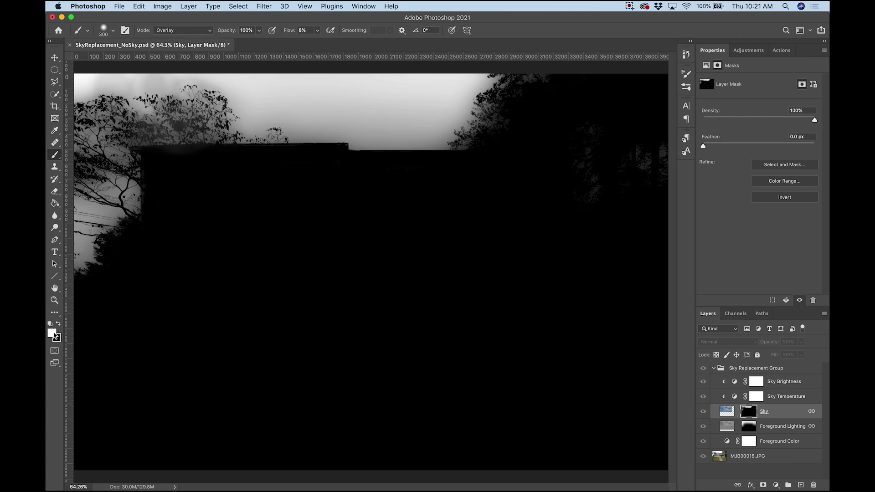
key("z")
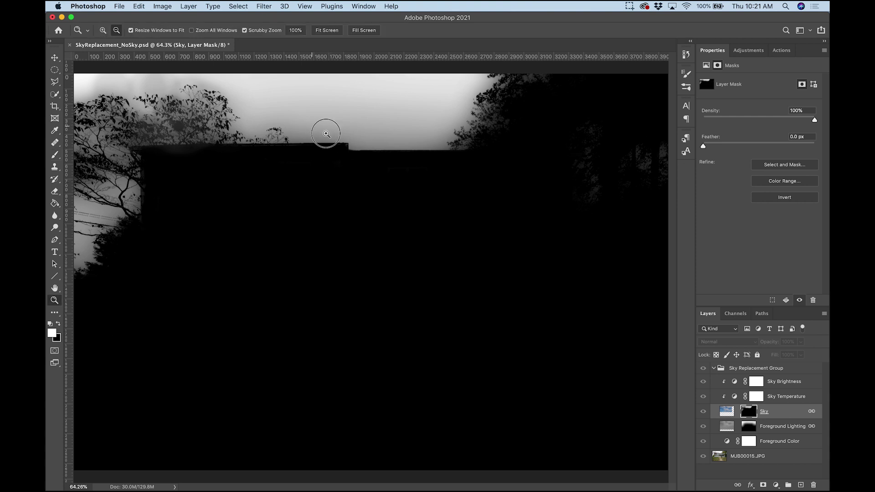
left_click_drag(326, 133, 344, 136)
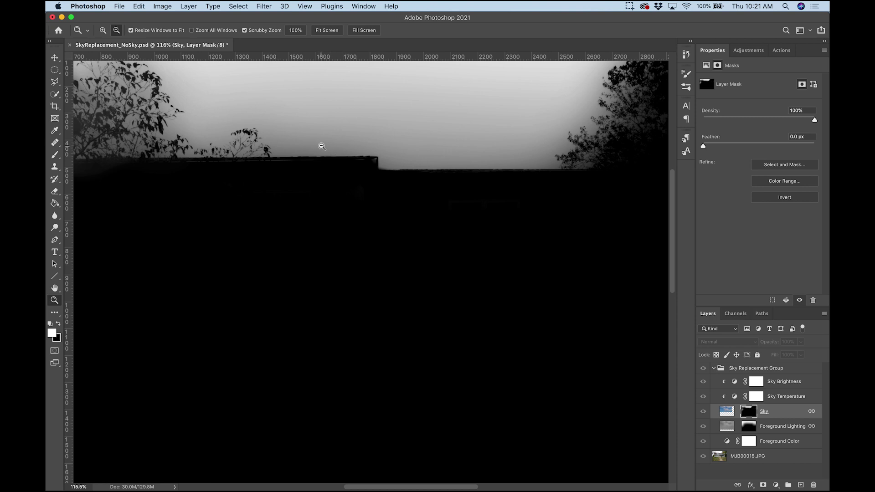
key("b")
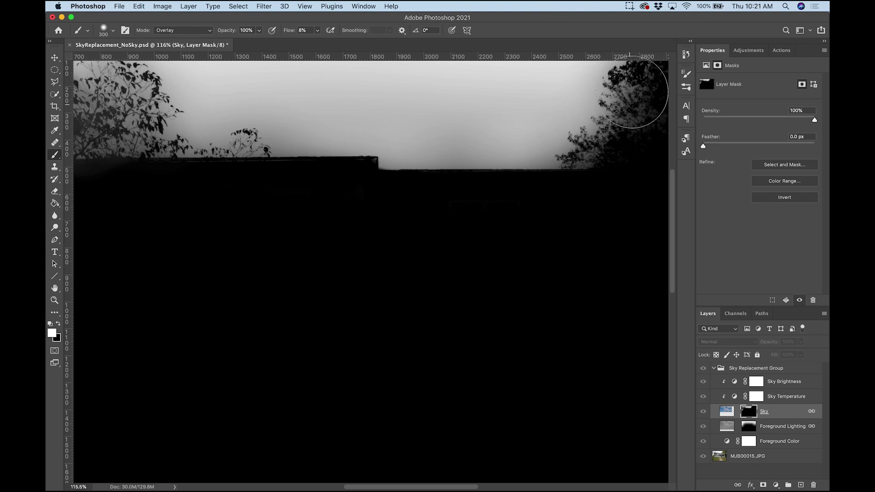
Paint white on the mask just above the roofline to brighten that sky.
left_click_drag(587, 121, 469, 196)
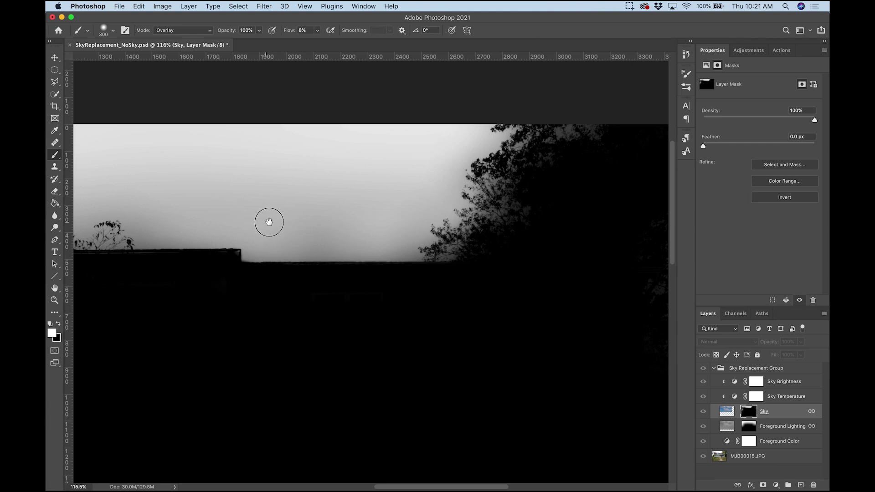
left_click_drag(268, 221, 414, 221)
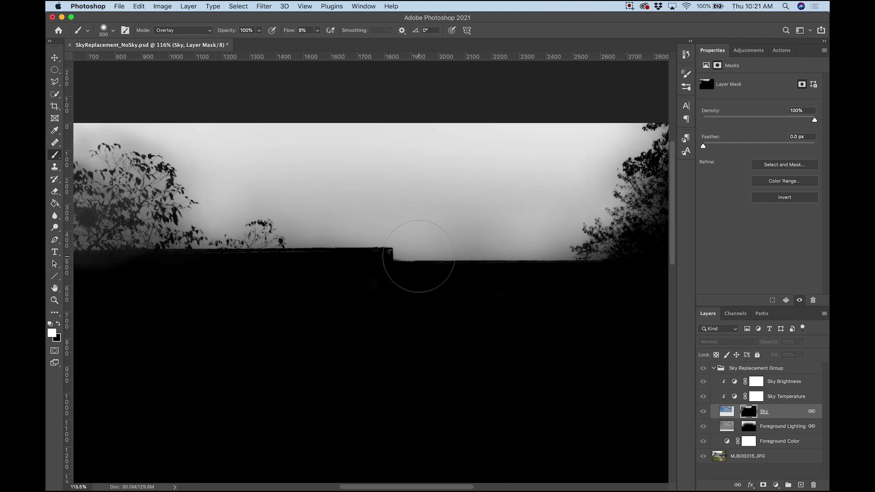
left_click_drag(412, 254, 498, 251)
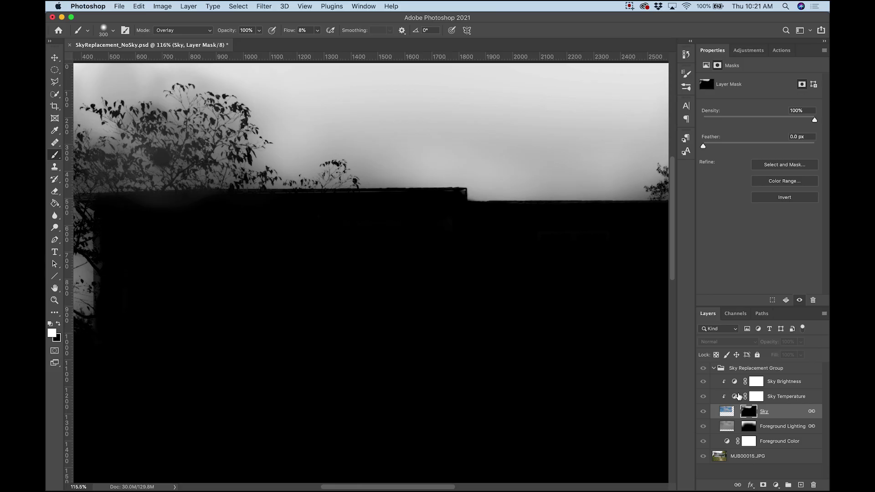
left_click_drag(463, 166, 622, 201)
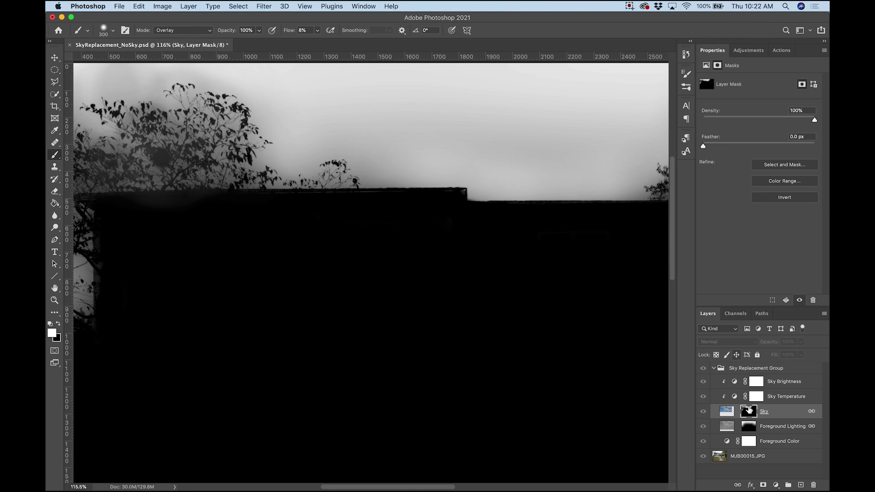
Return from the Sky mask to the full-colour composite and fit the photo on screen.
left_click(749, 414, "alt")
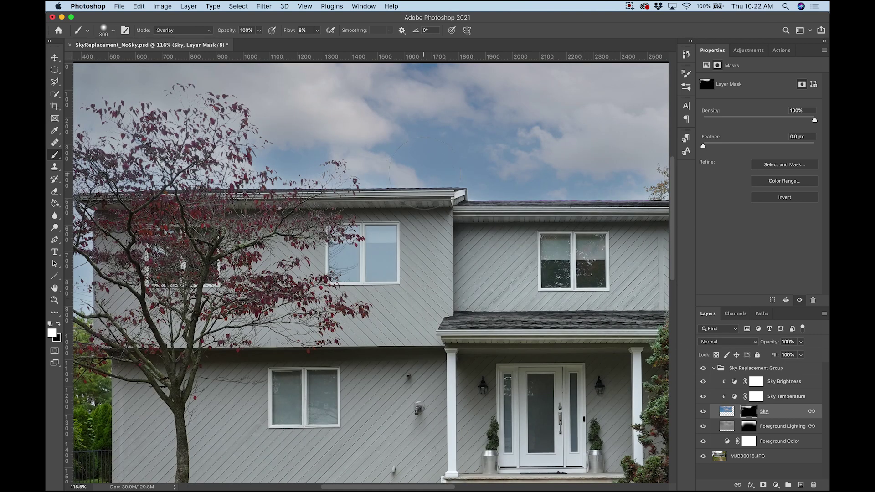
key("super+0")
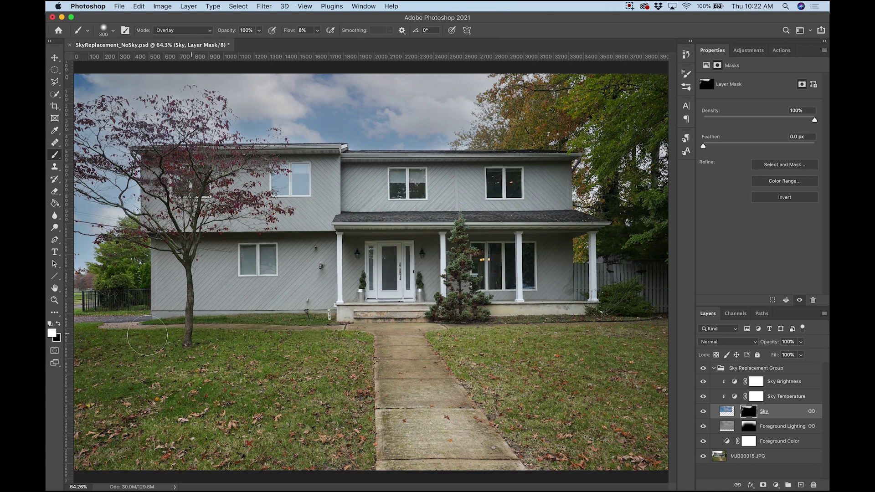